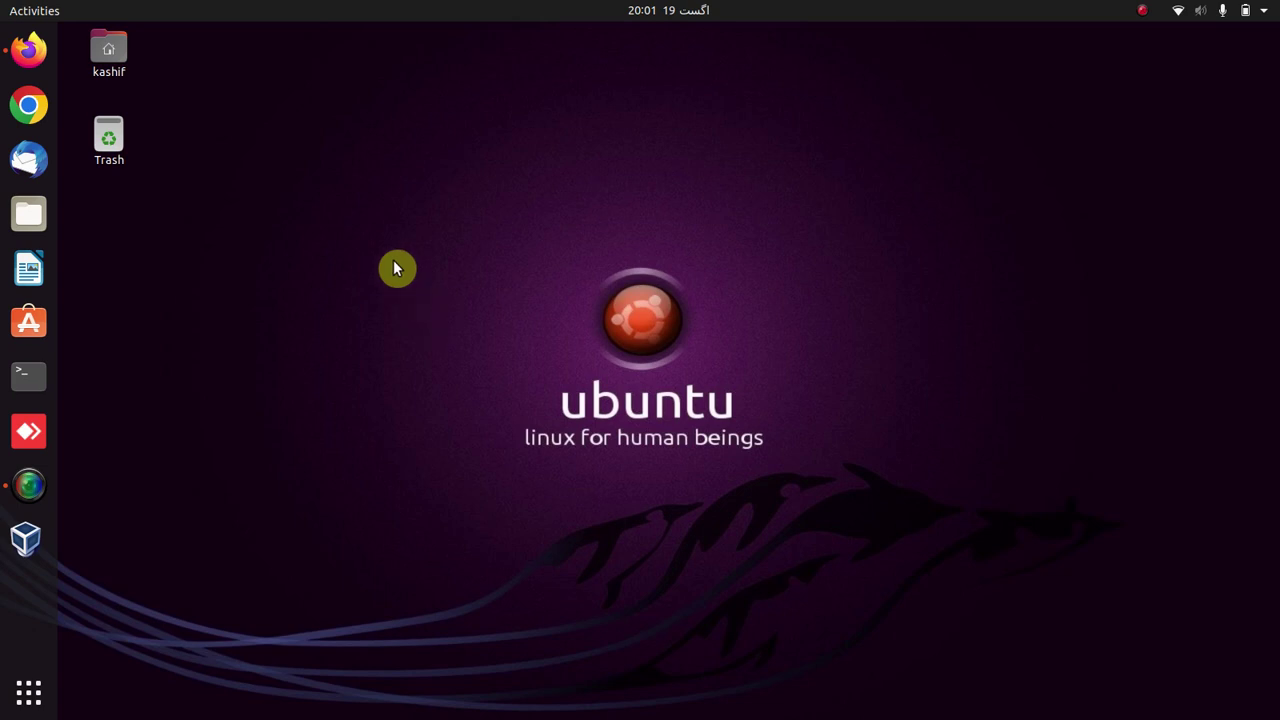
Switch to Google Chrome and search Google for "virtualbox download".
left_click(29, 108)
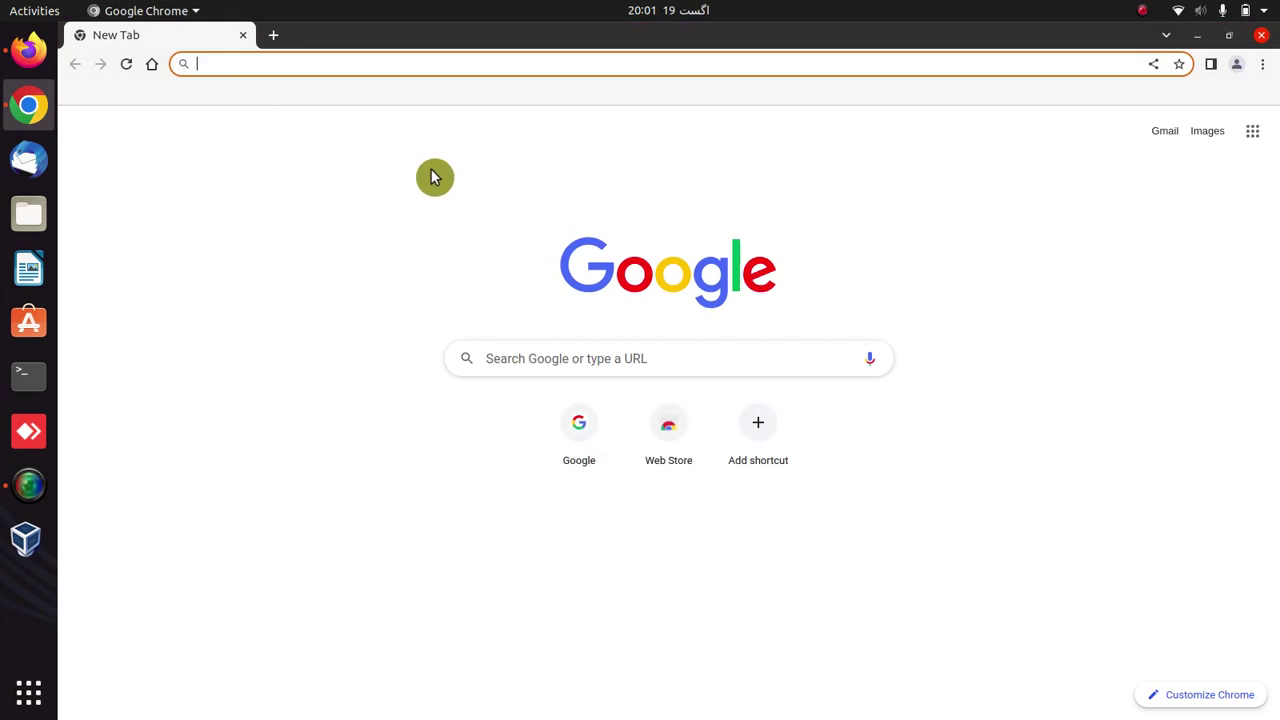
left_click(585, 432)
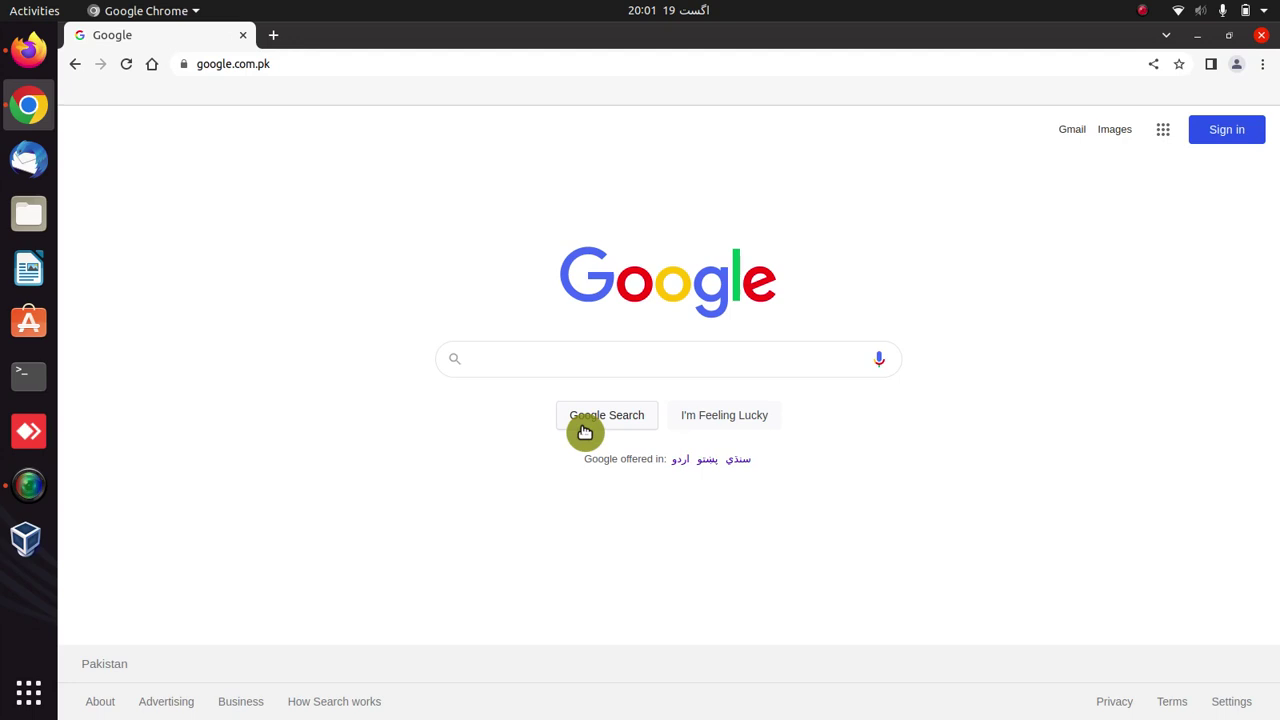
type("virul")
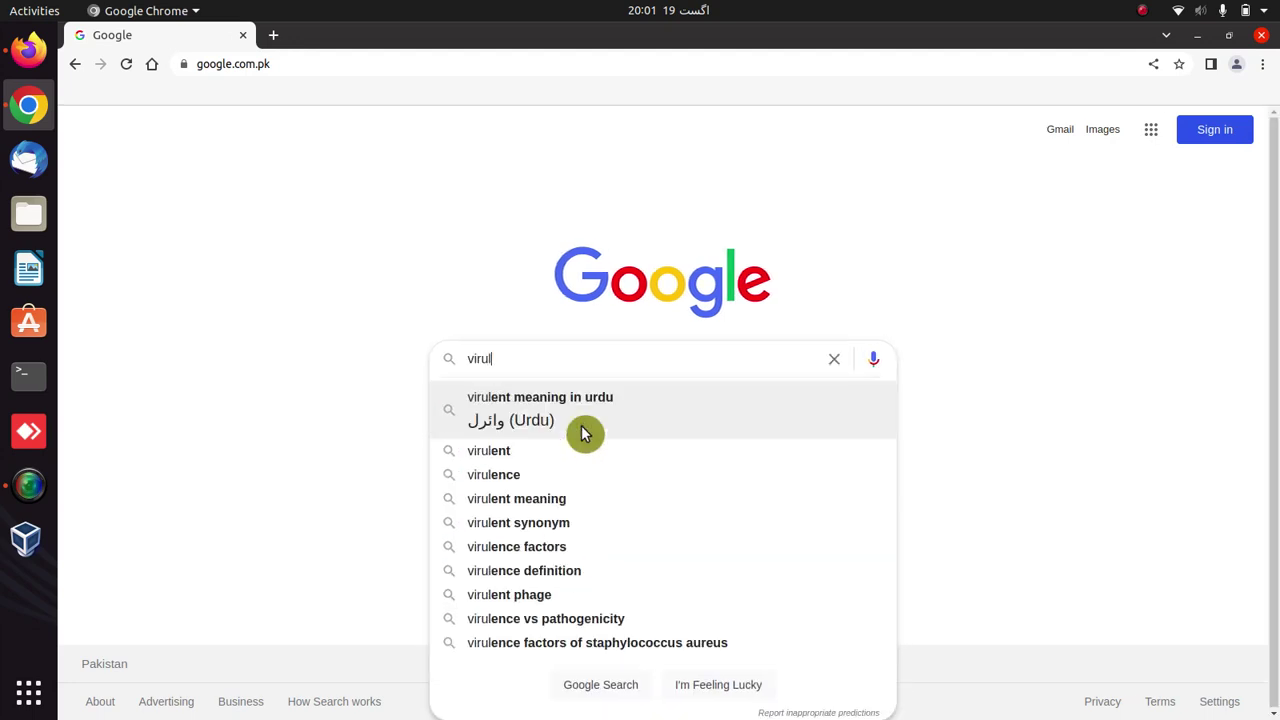
key("BackSpace")
type("al")
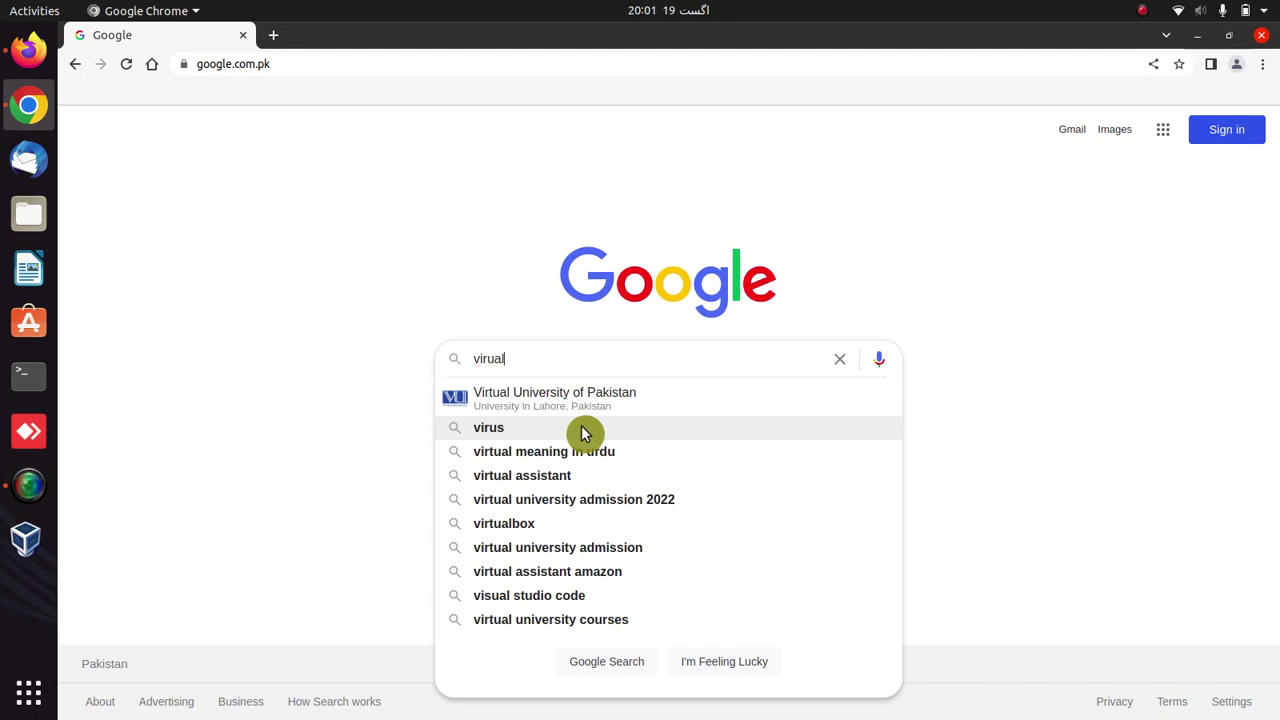
type("box")
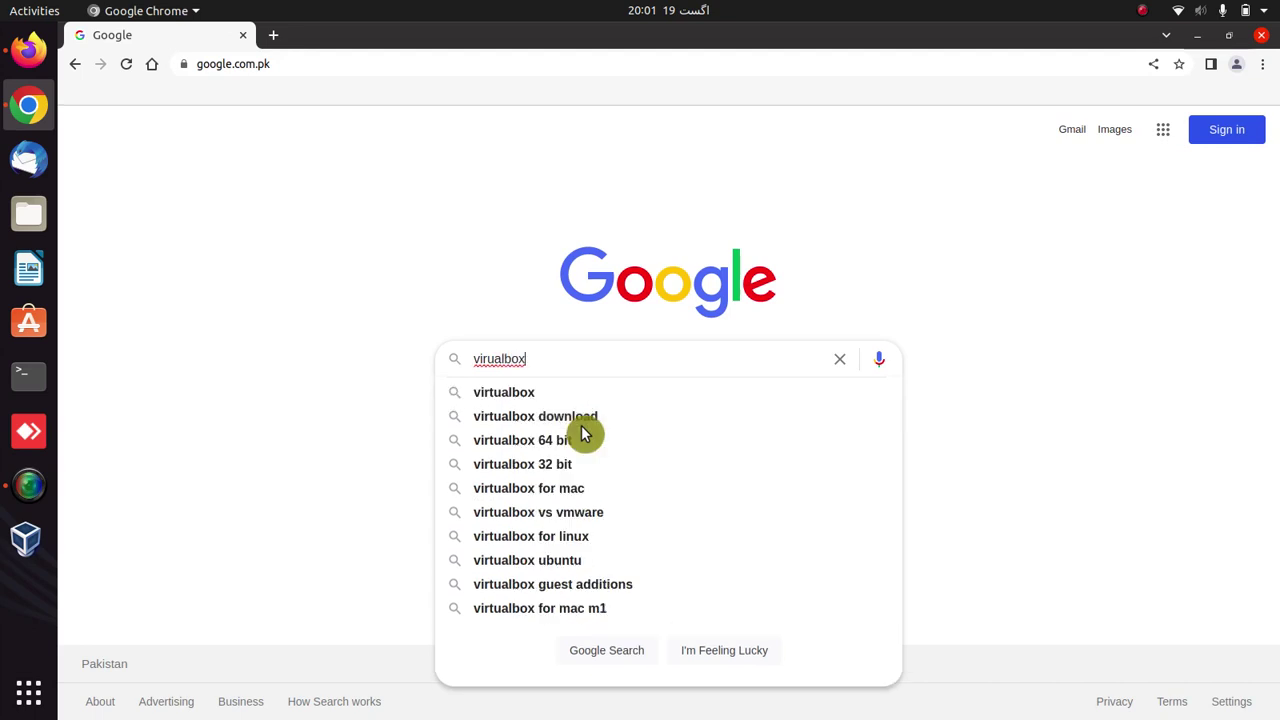
left_click(556, 418)
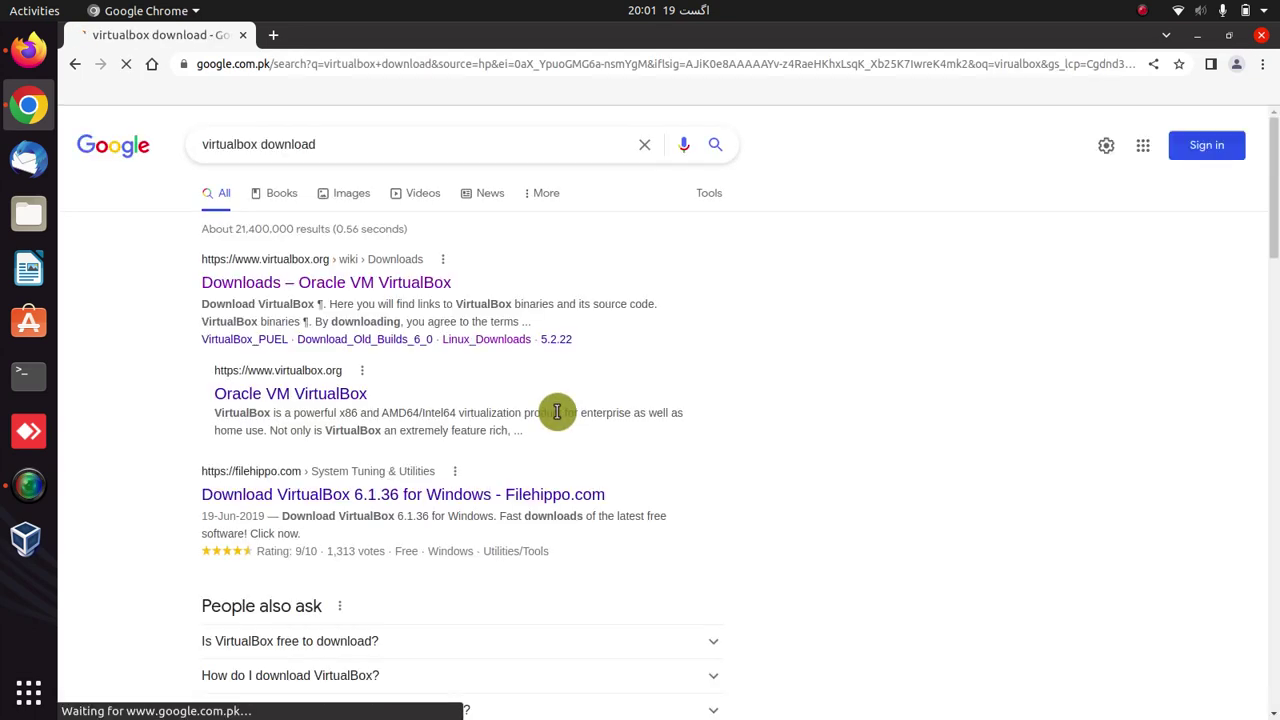
Open the Downloads – Oracle VM VirtualBox result in a new tab and view the Linux distributions packages, including the Ubuntu entries.
right_click(249, 288)
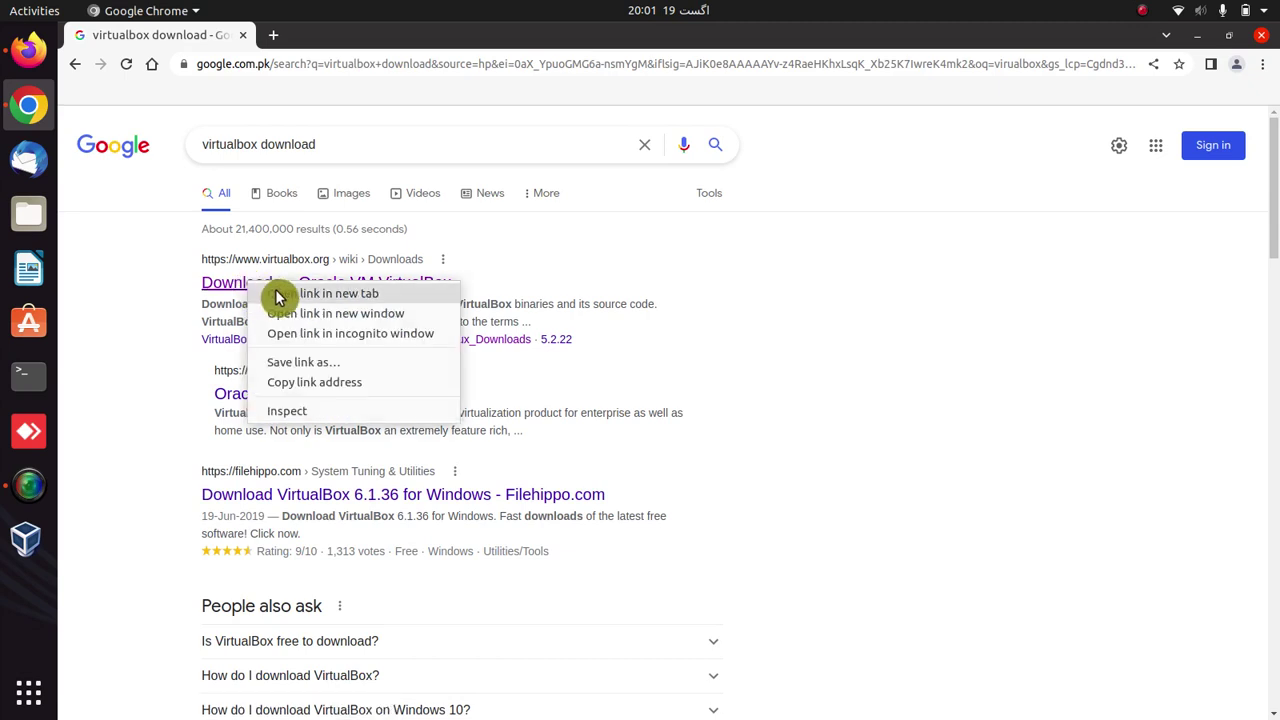
left_click(276, 290)
left_click(324, 32)
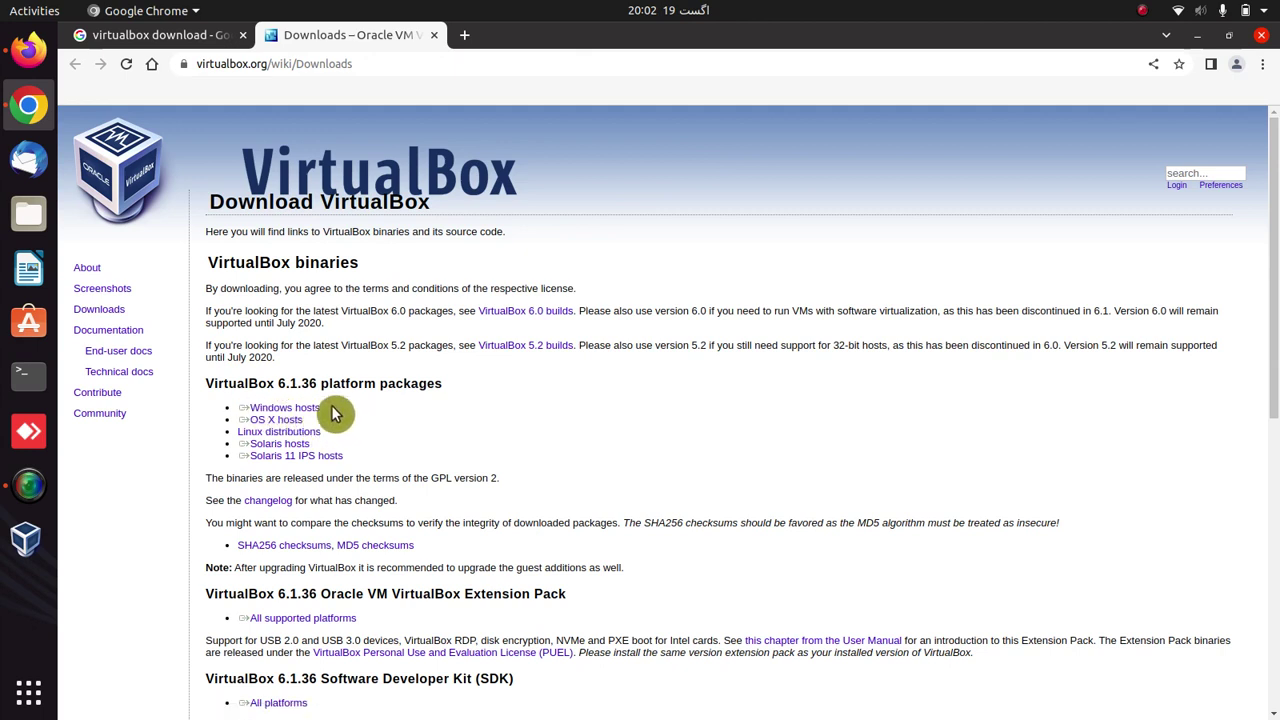
left_click(287, 411)
triple_click(292, 431)
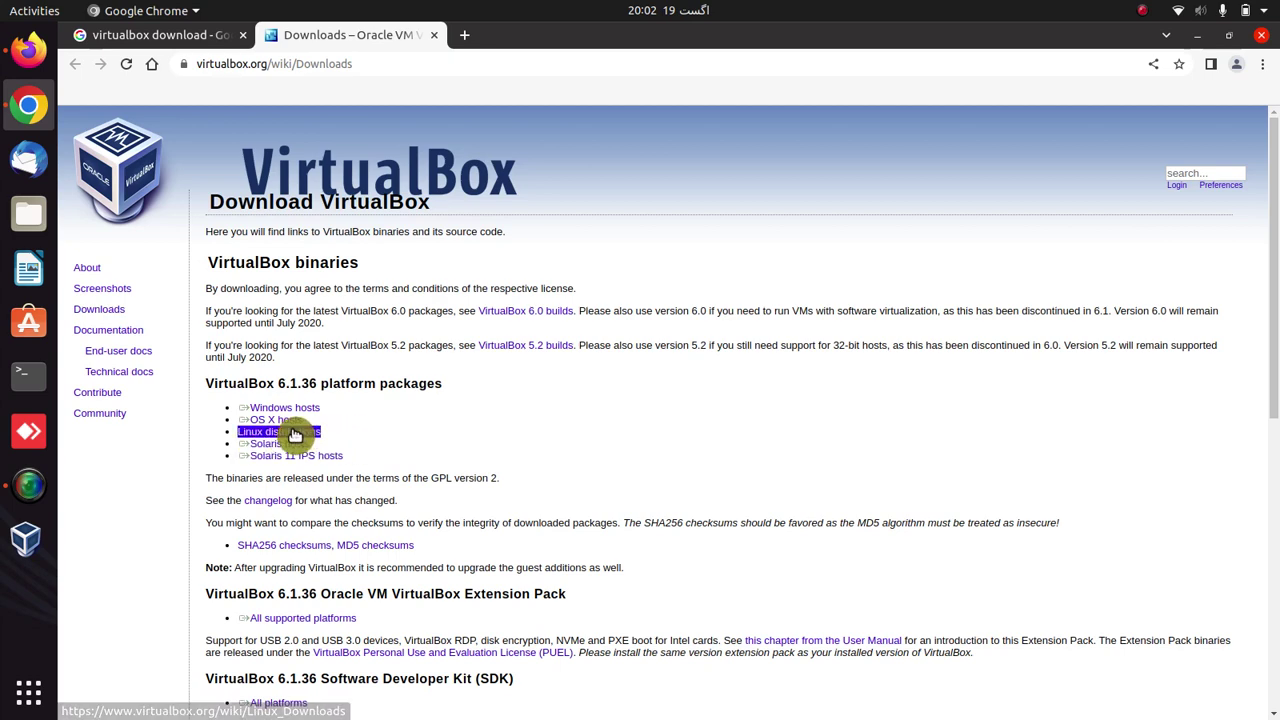
left_click(294, 434)
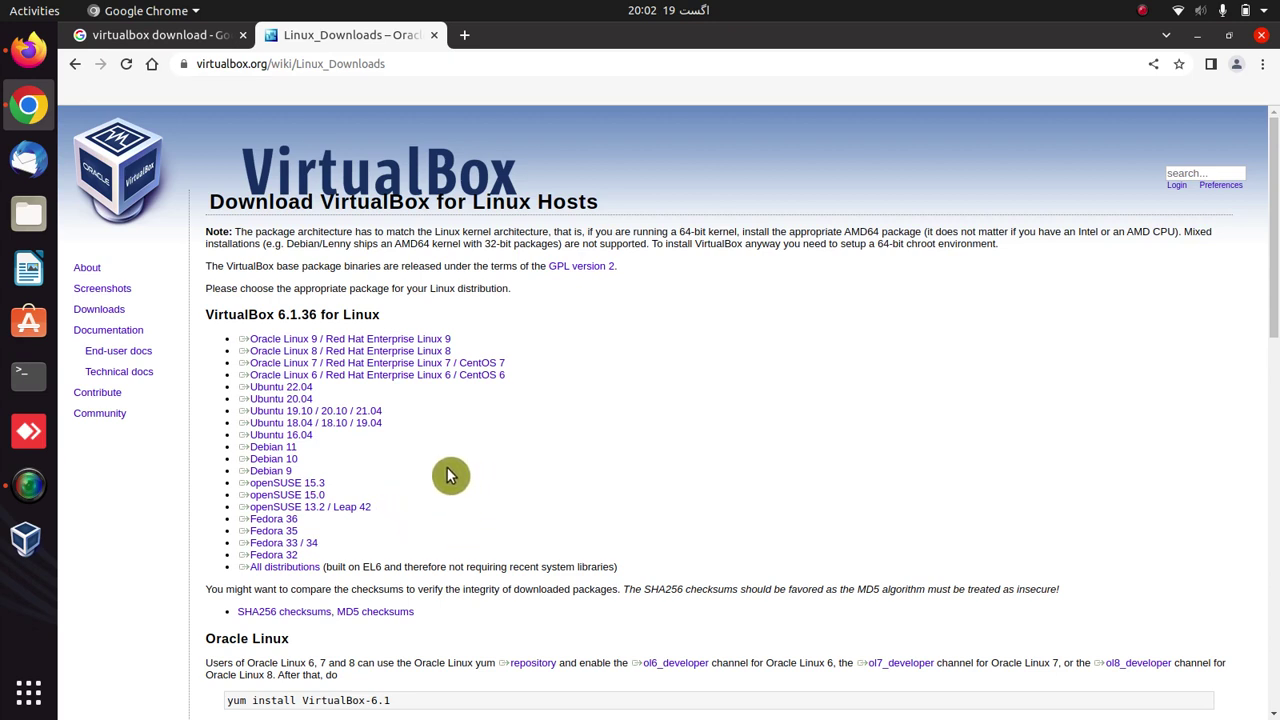
triple_click(283, 399)
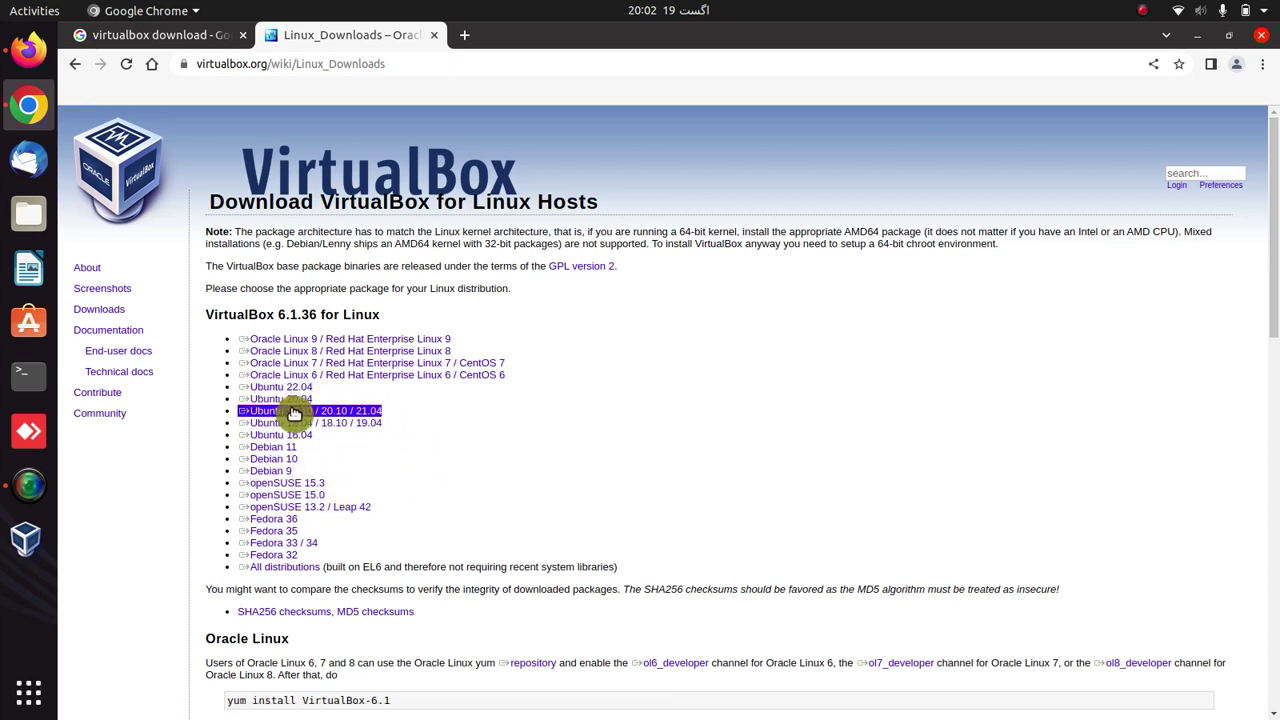
left_click(475, 428)
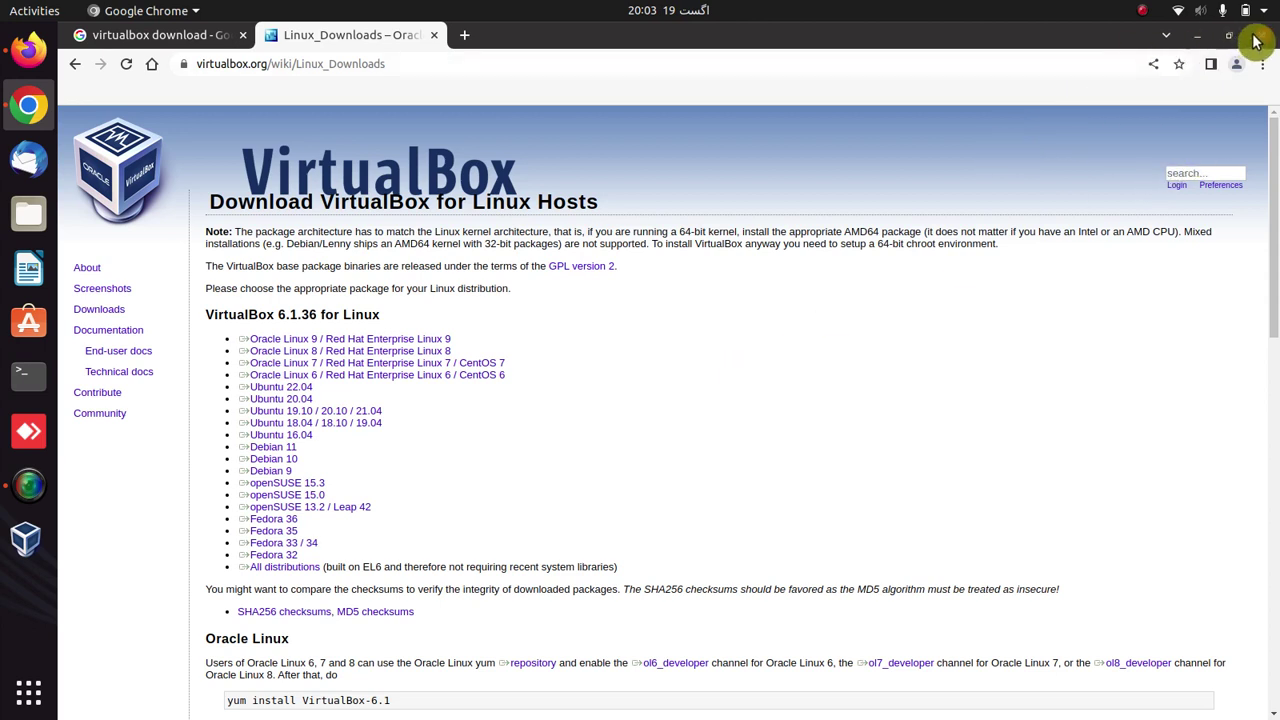
Minimize the browser and launch Oracle VM VirtualBox in a maximized window.
left_click(1199, 38)
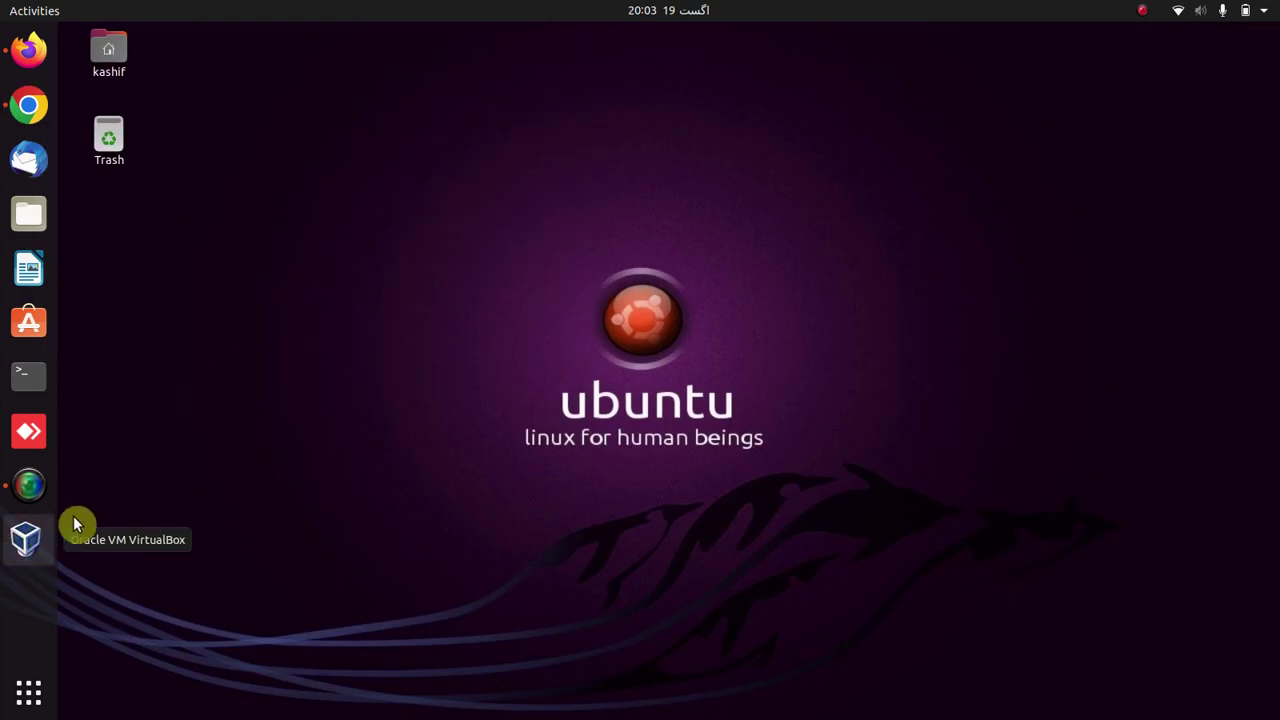
left_click(24, 541)
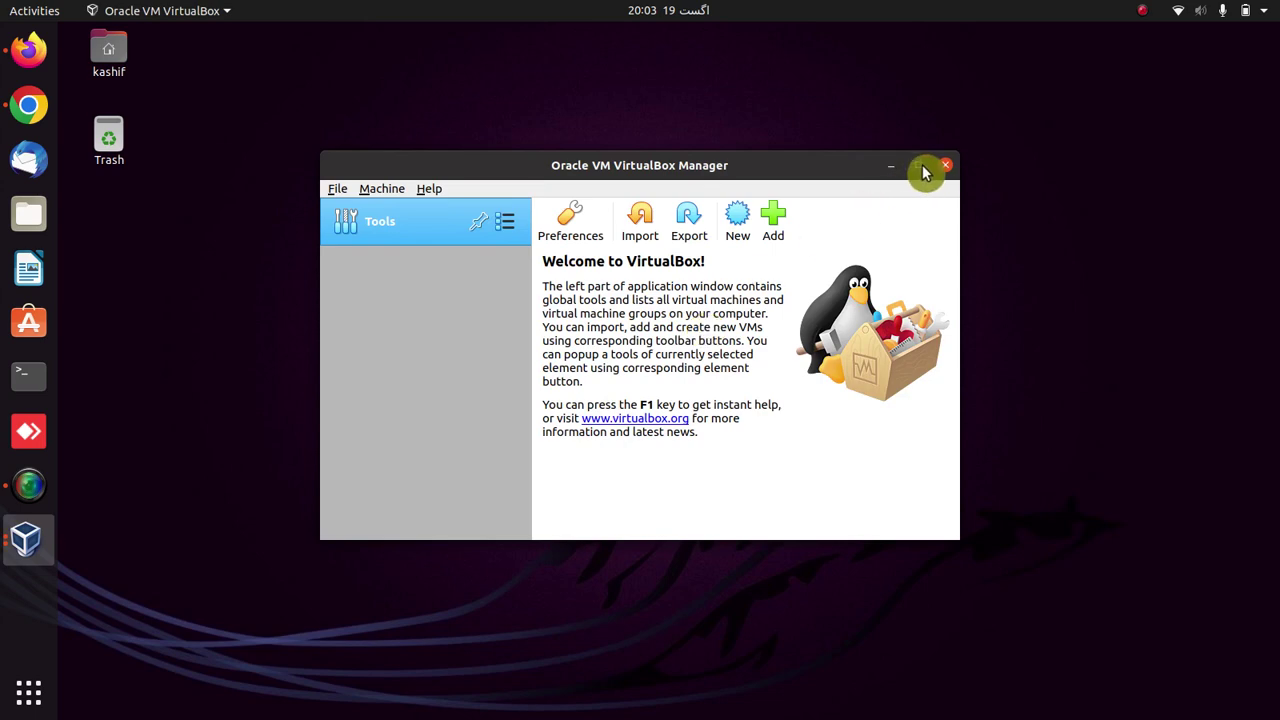
left_click(920, 166)
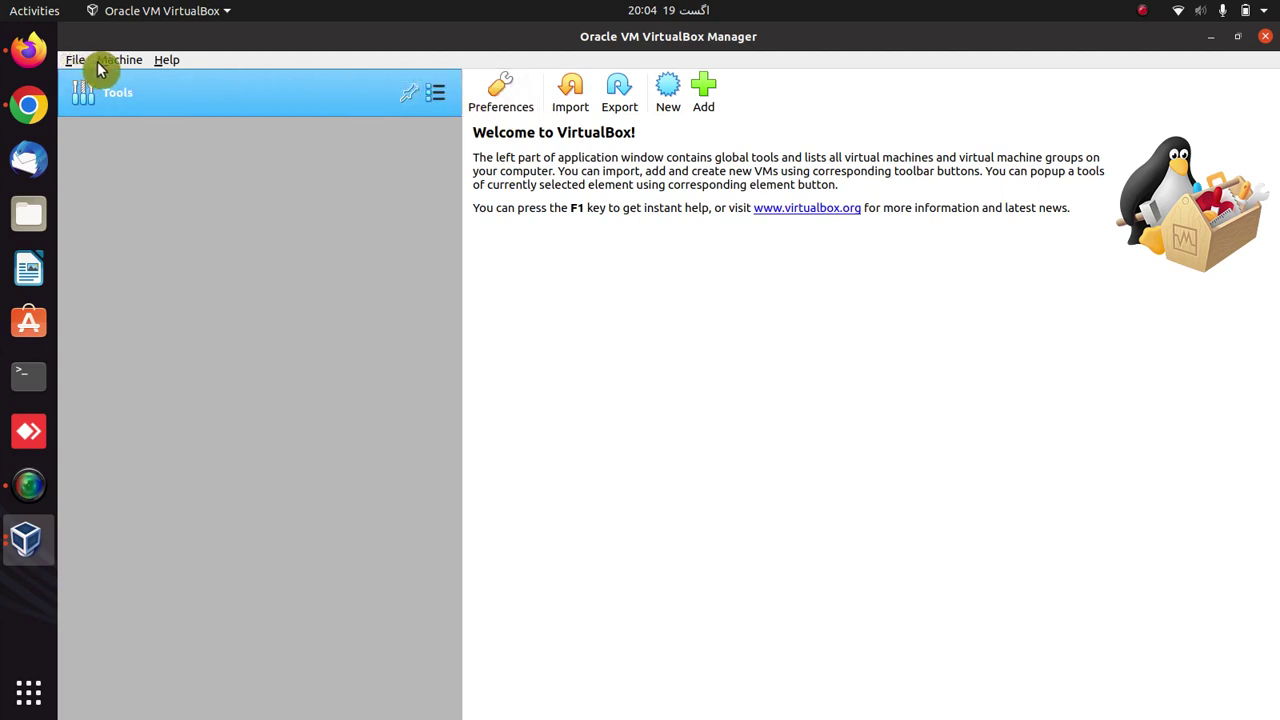
Review the VirtualBox global preferences, cancel out of them, and look over the available file and machine commands.
left_click(507, 95)
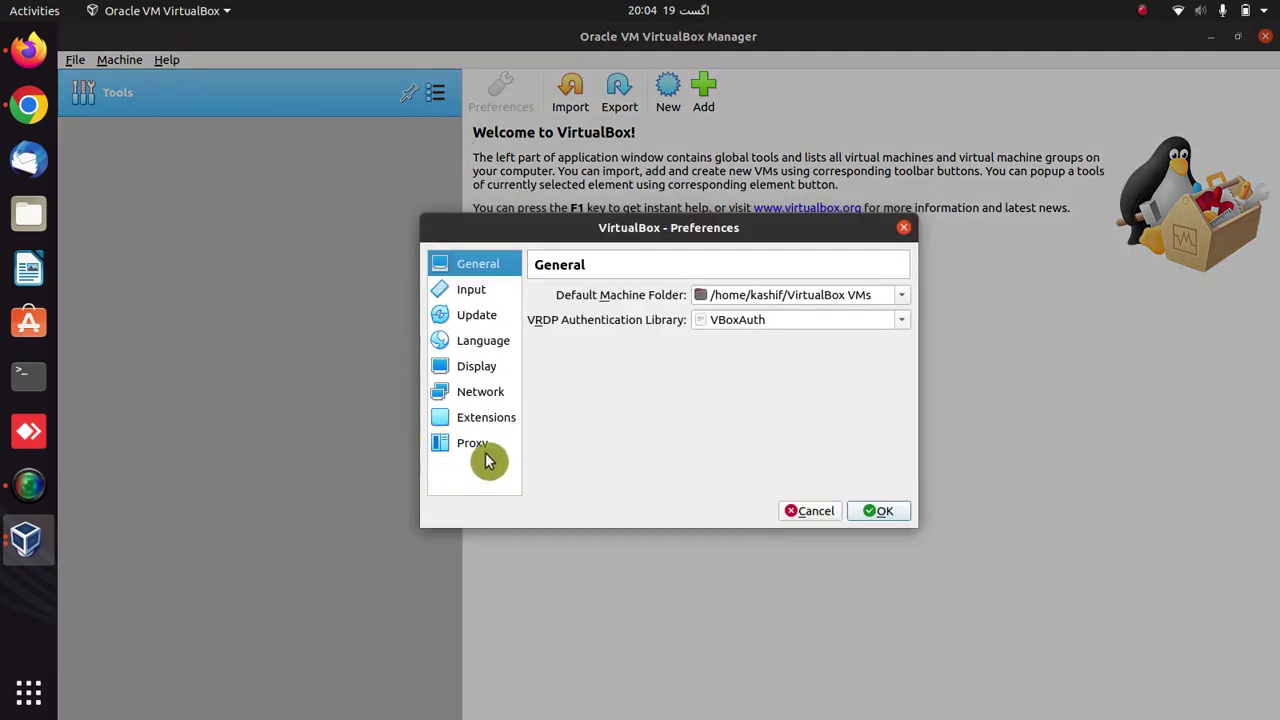
left_click(804, 514)
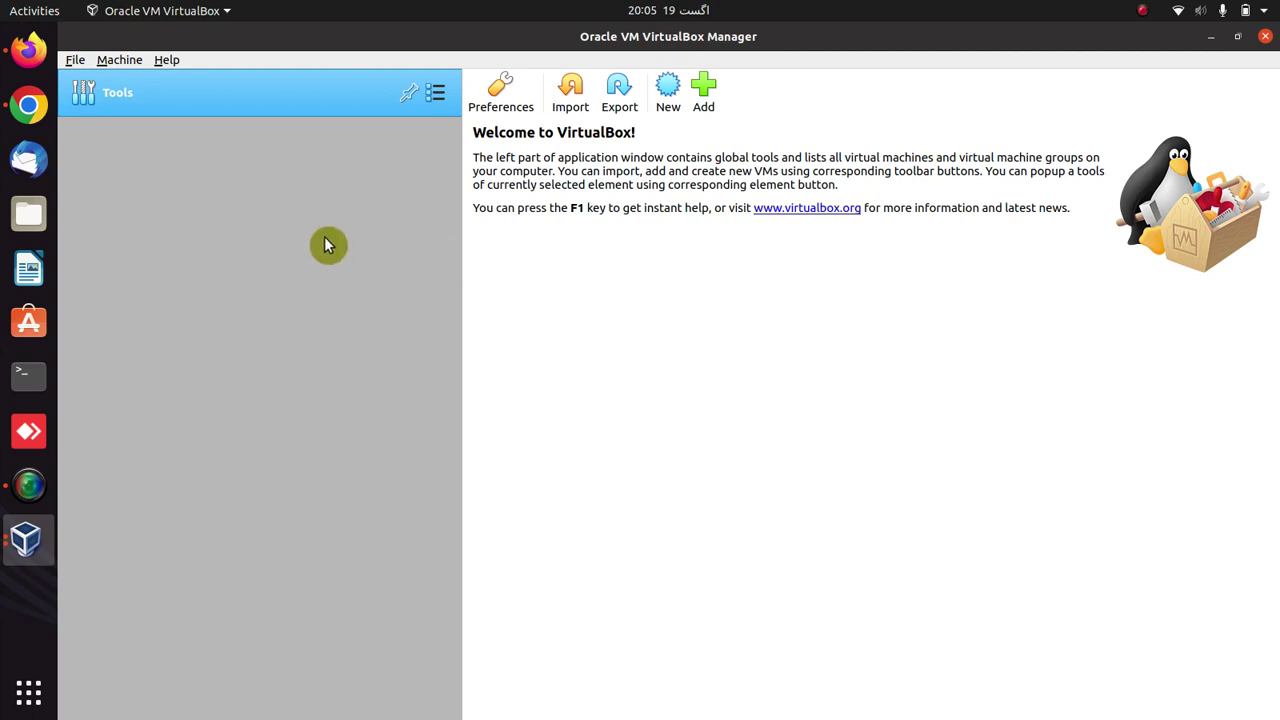
left_click(74, 62)
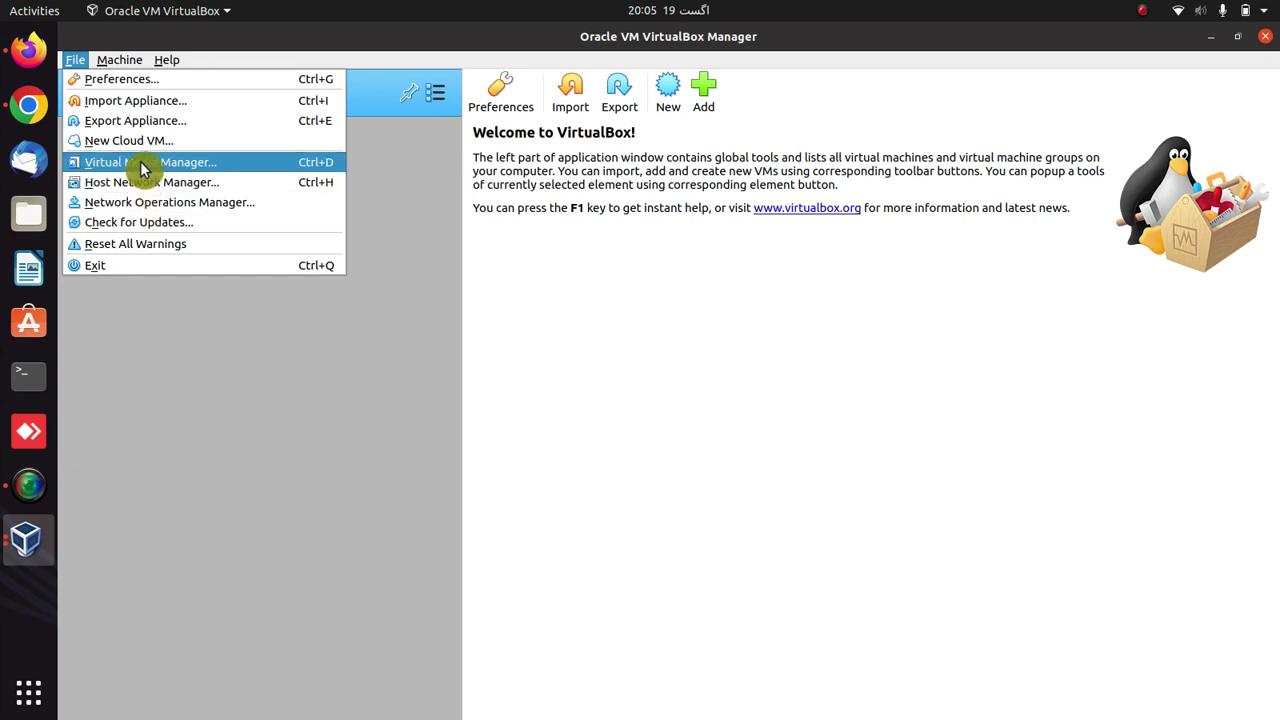
mouse_move(131, 64)
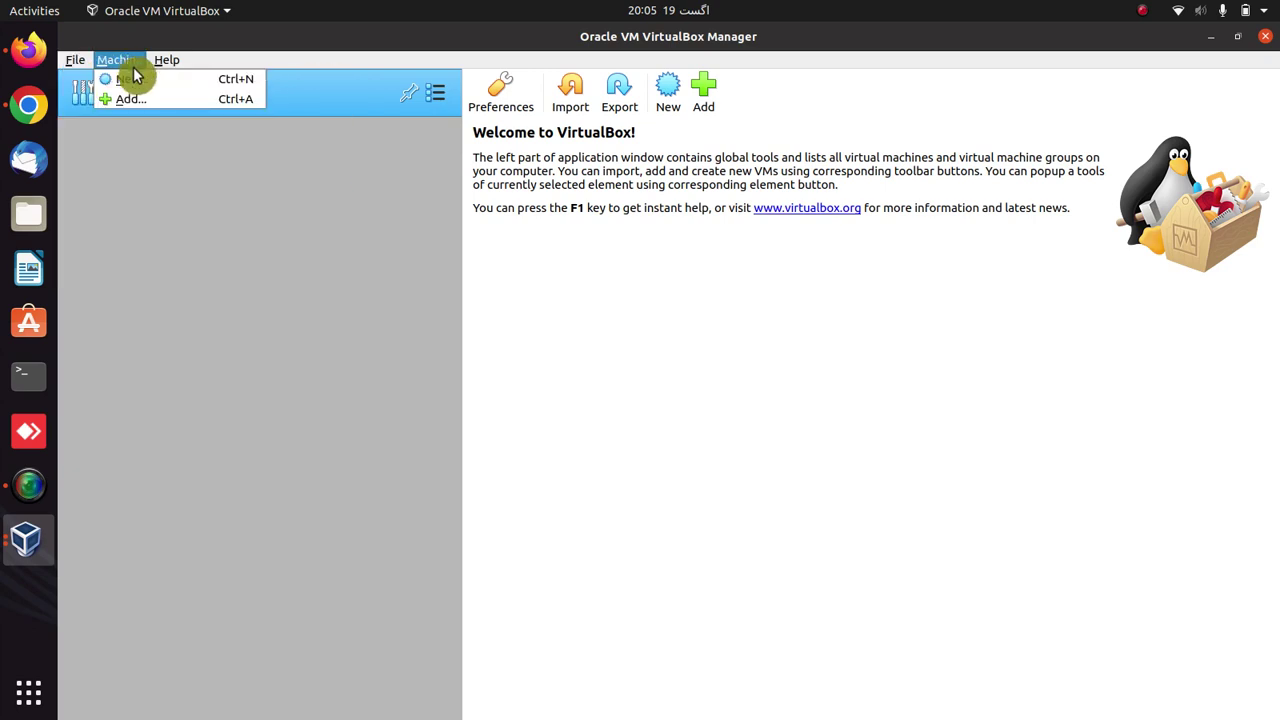
left_click(152, 289)
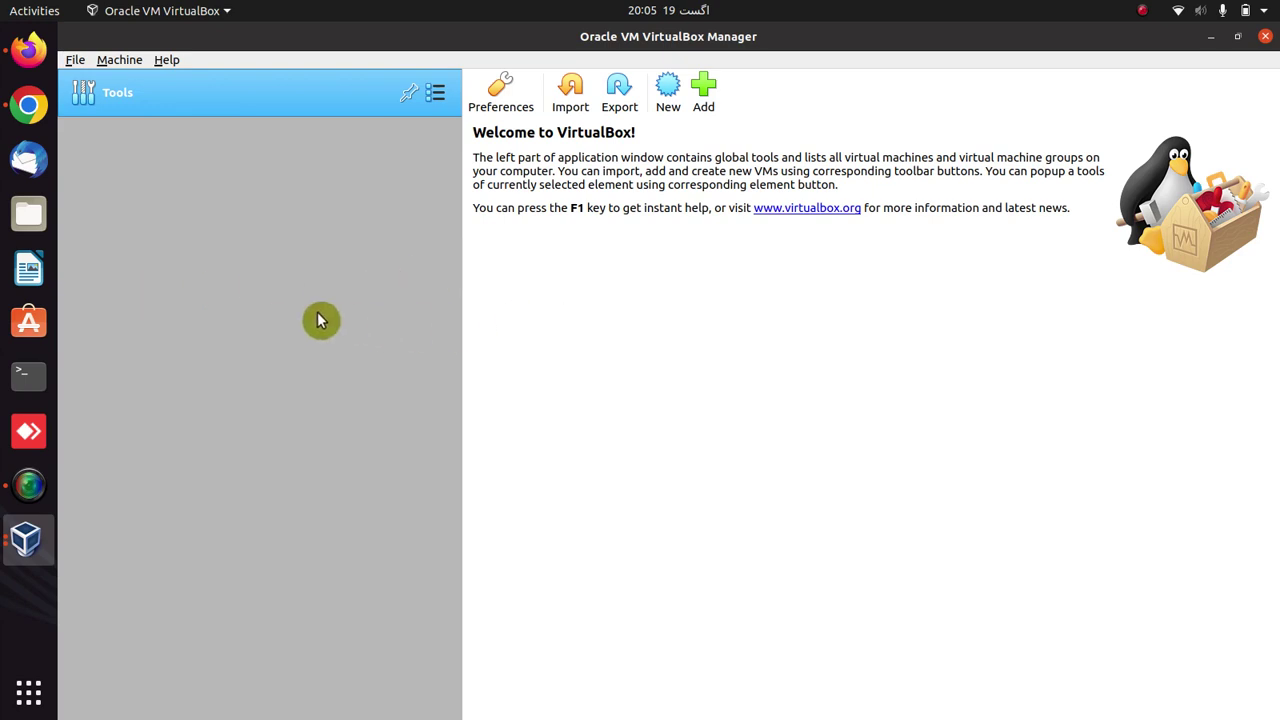
Switch to the Files app and create a folder named "VM Machines" in the Home directory.
left_click(30, 213)
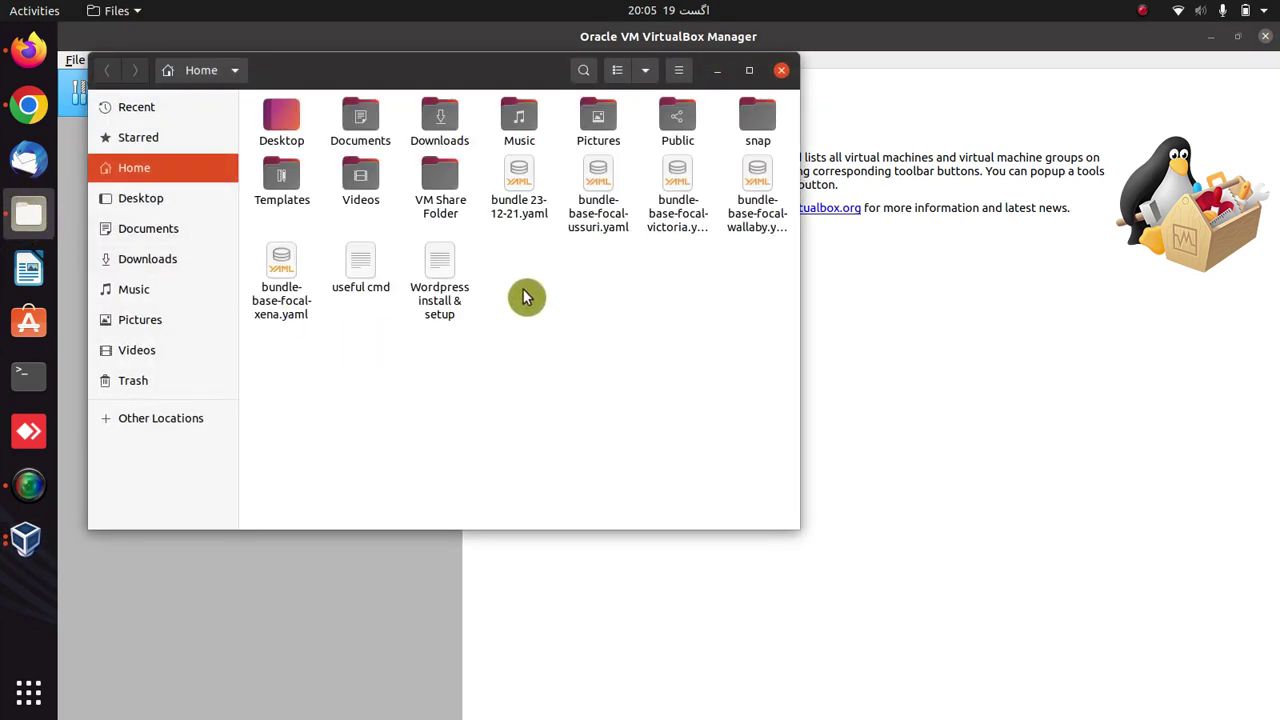
right_click(523, 295)
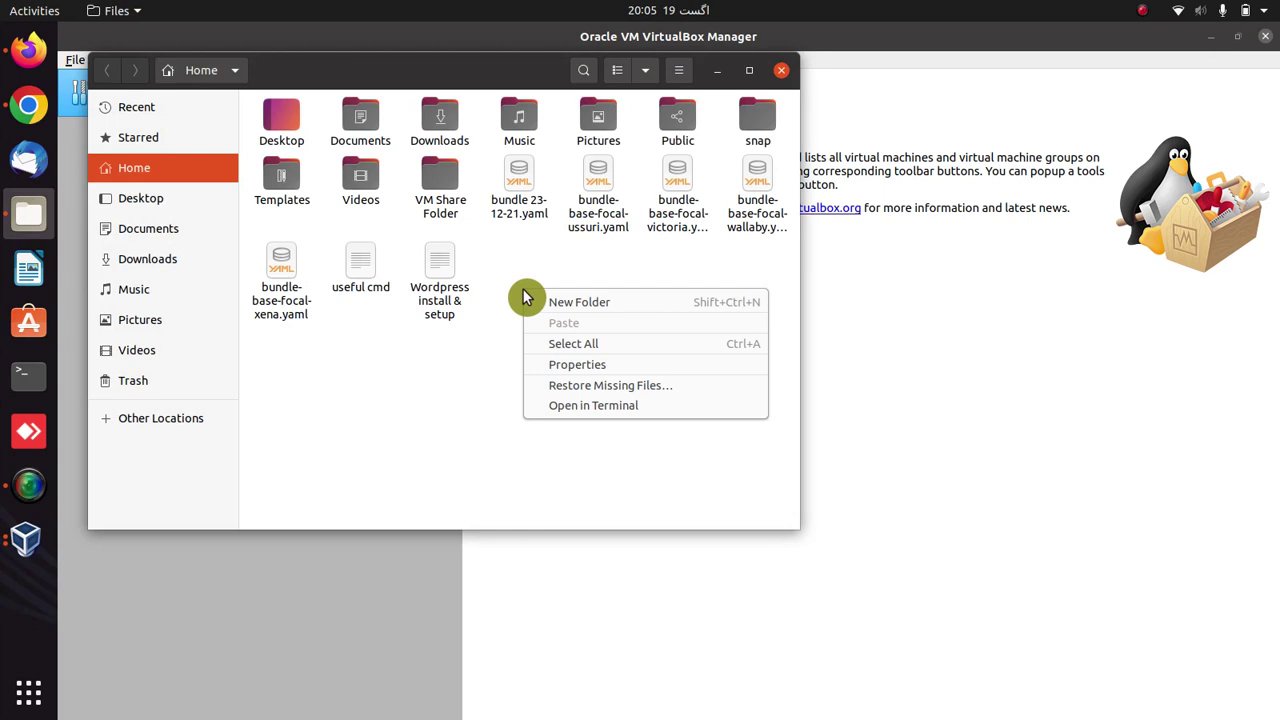
left_click(600, 306)
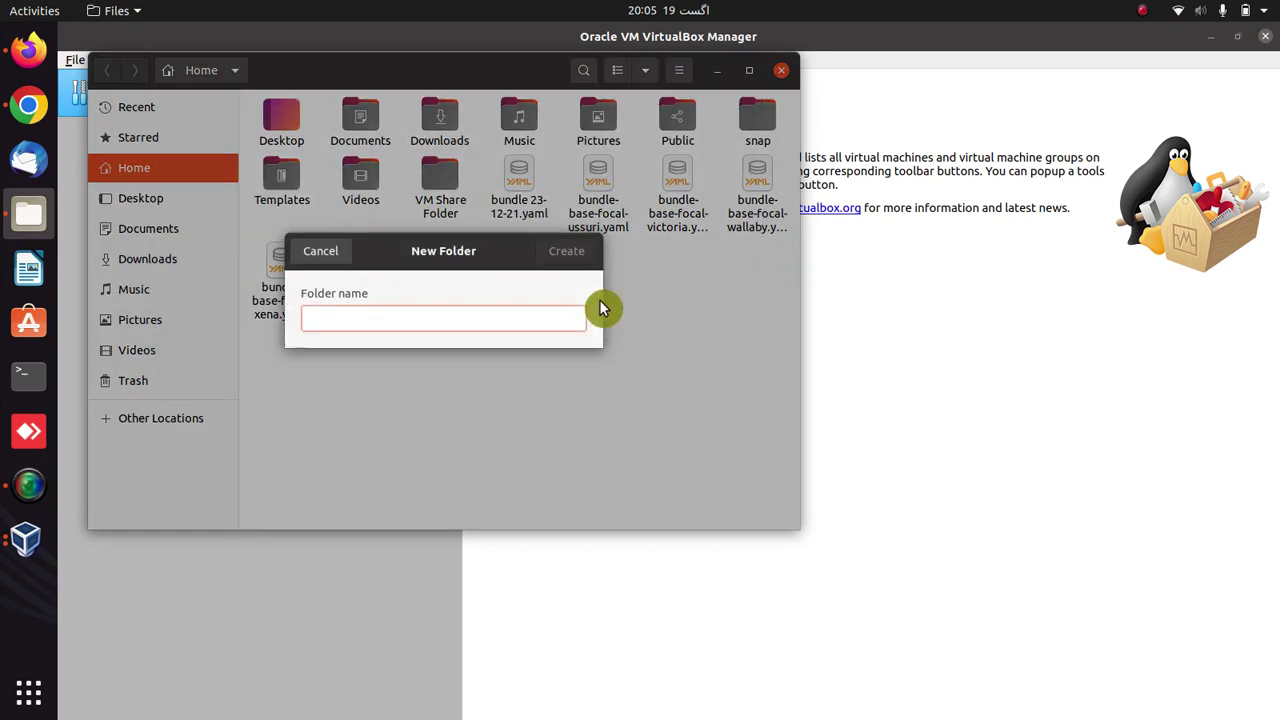
type("VM ")
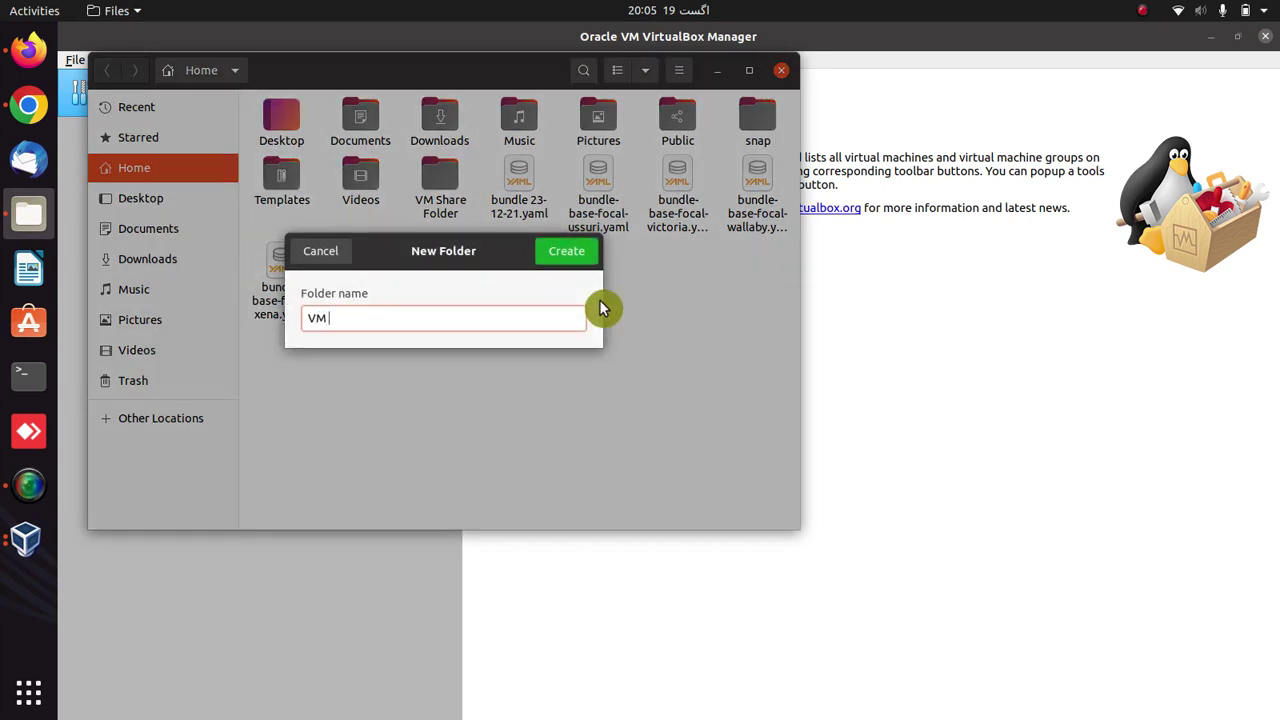
type("Machines")
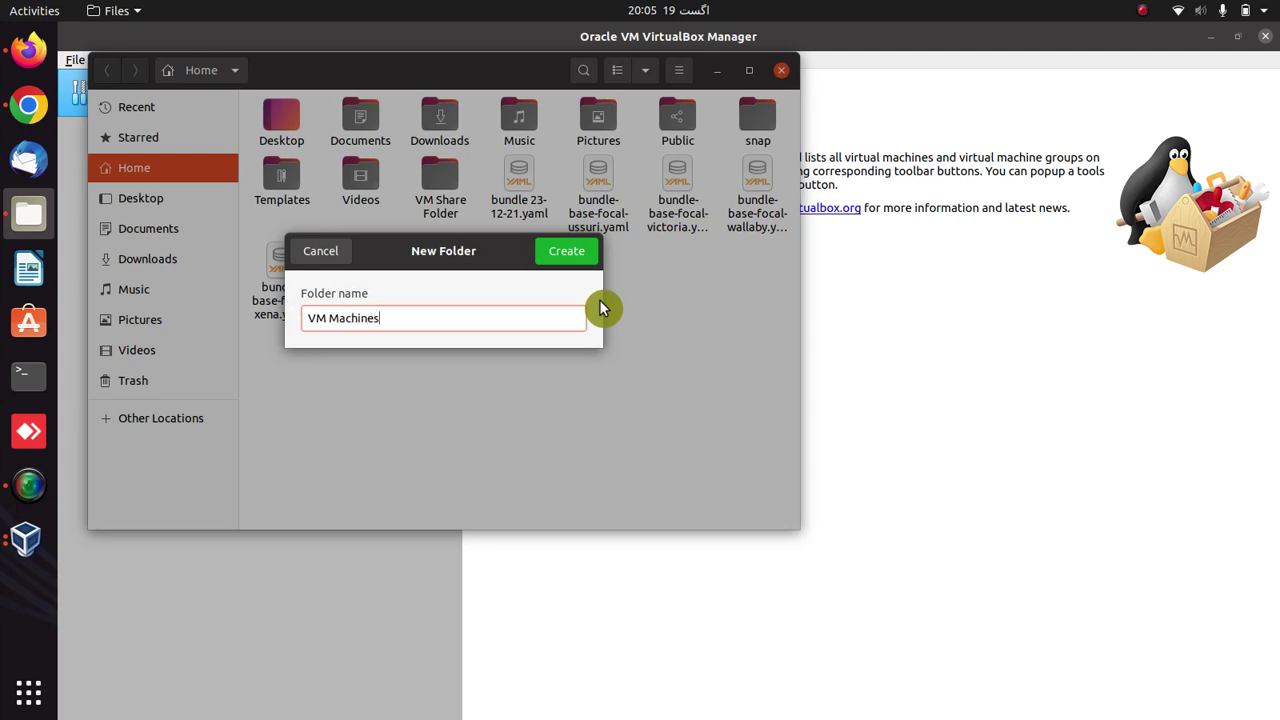
left_click(561, 254)
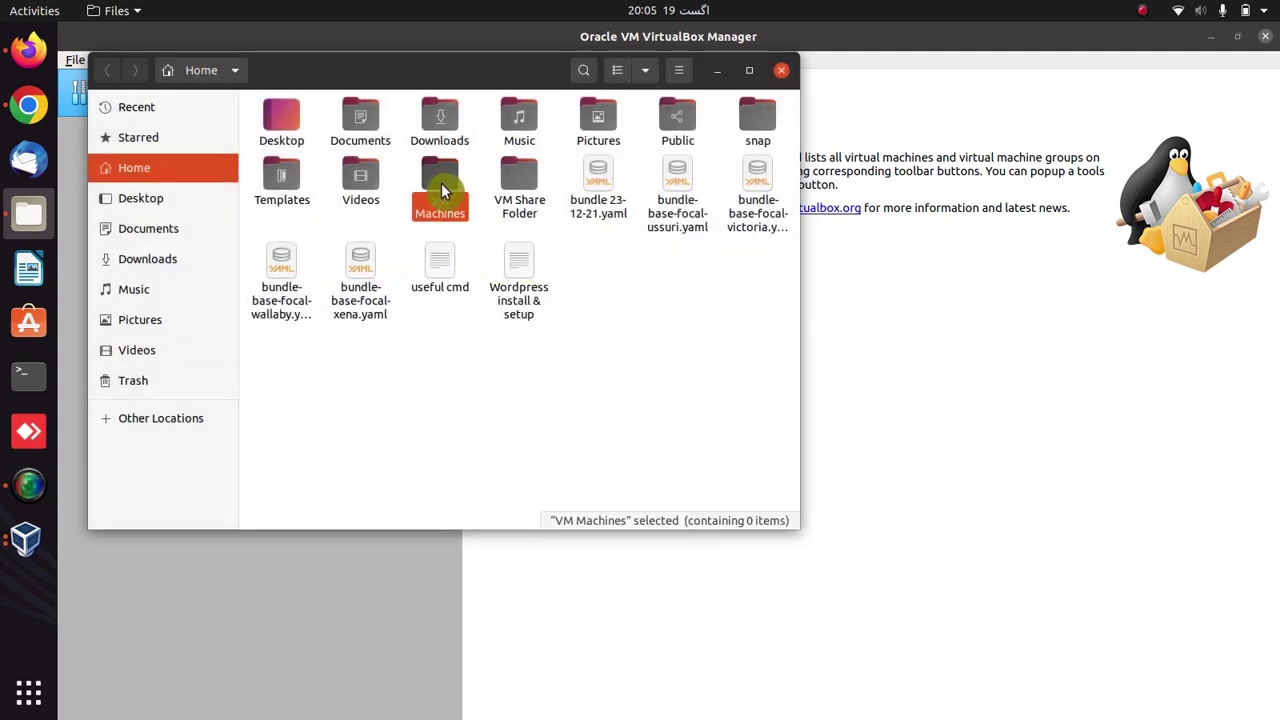
Create a folder named "Ubuntu20" inside VM Machines and close the file manager.
double_click(443, 190)
right_click(360, 180)
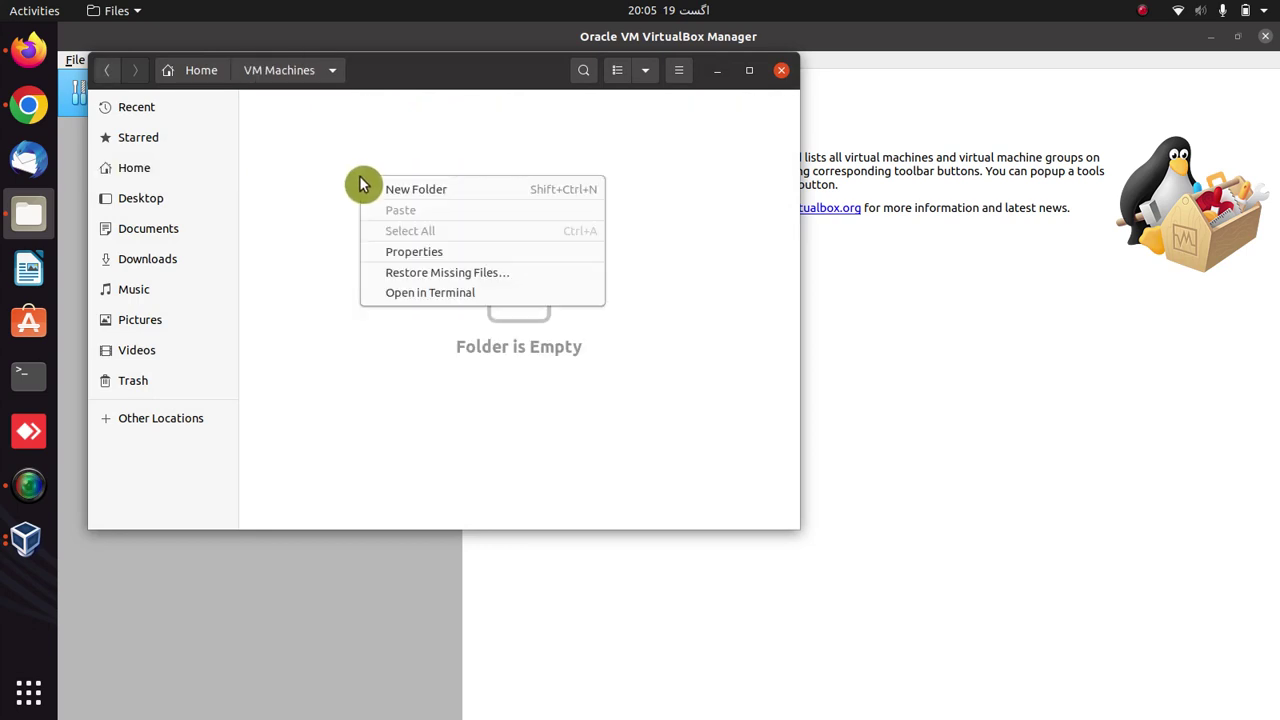
left_click(380, 192)
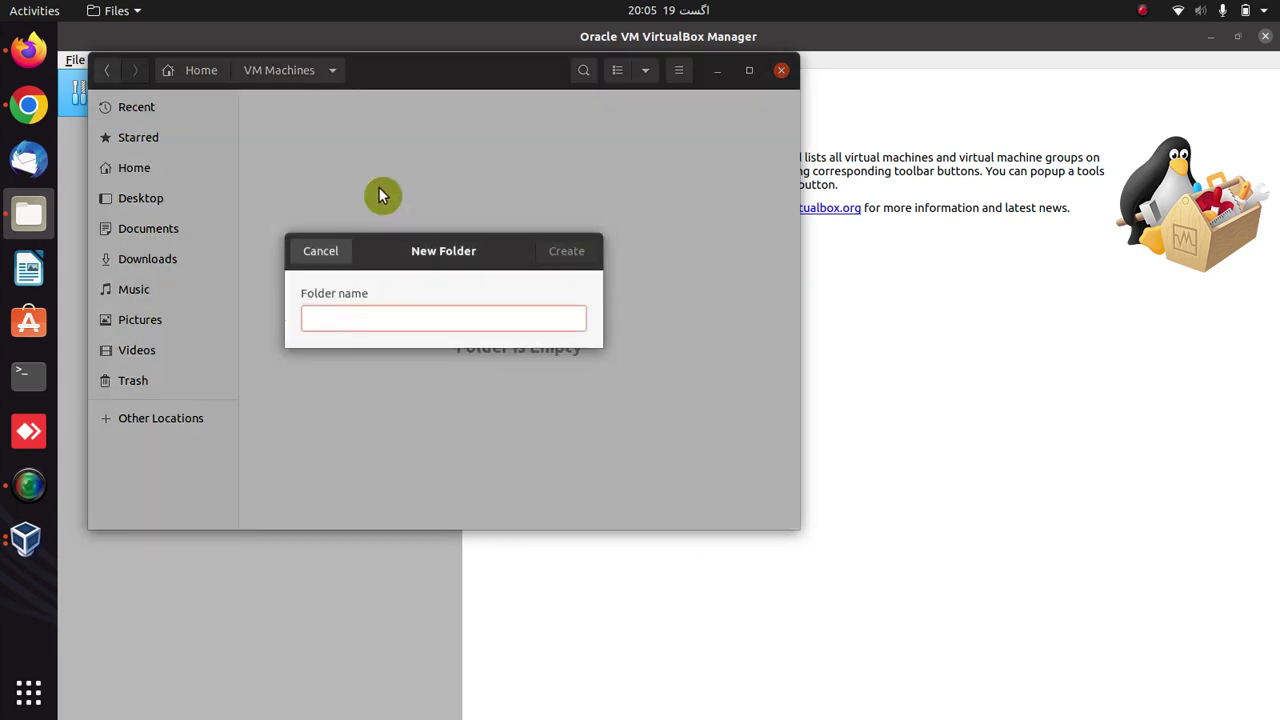
type("Ubuntu")
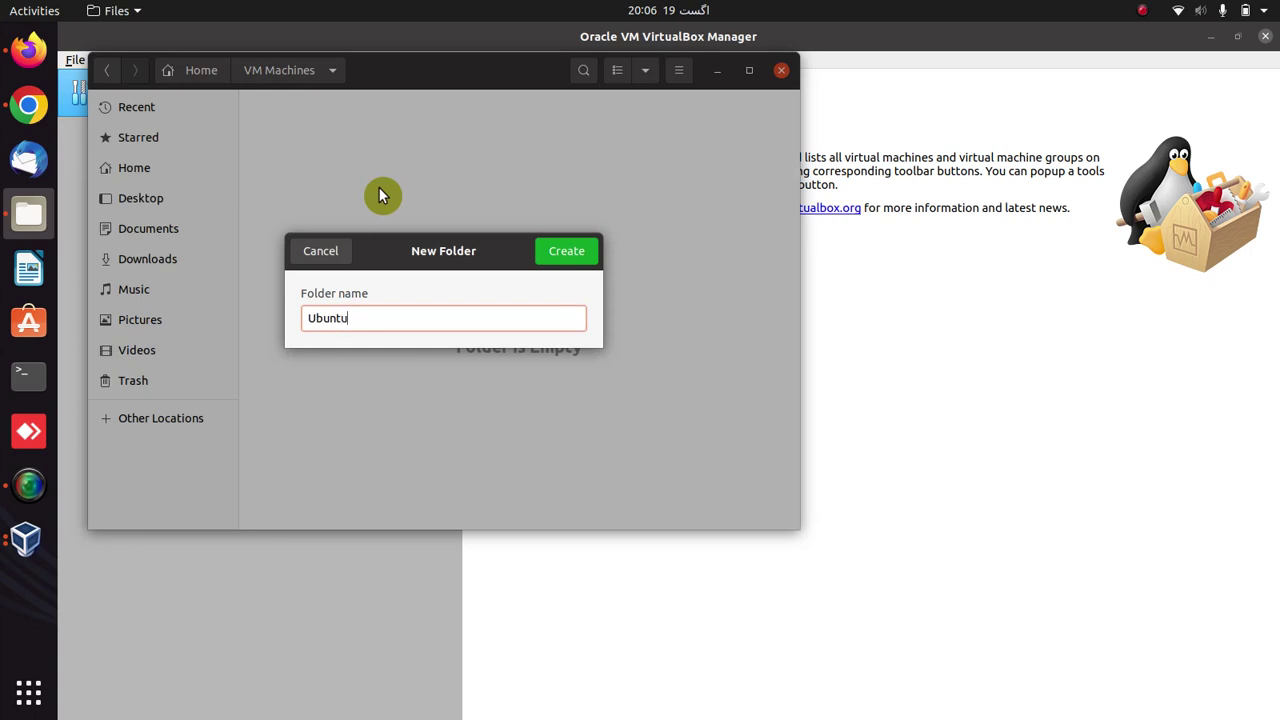
type("20")
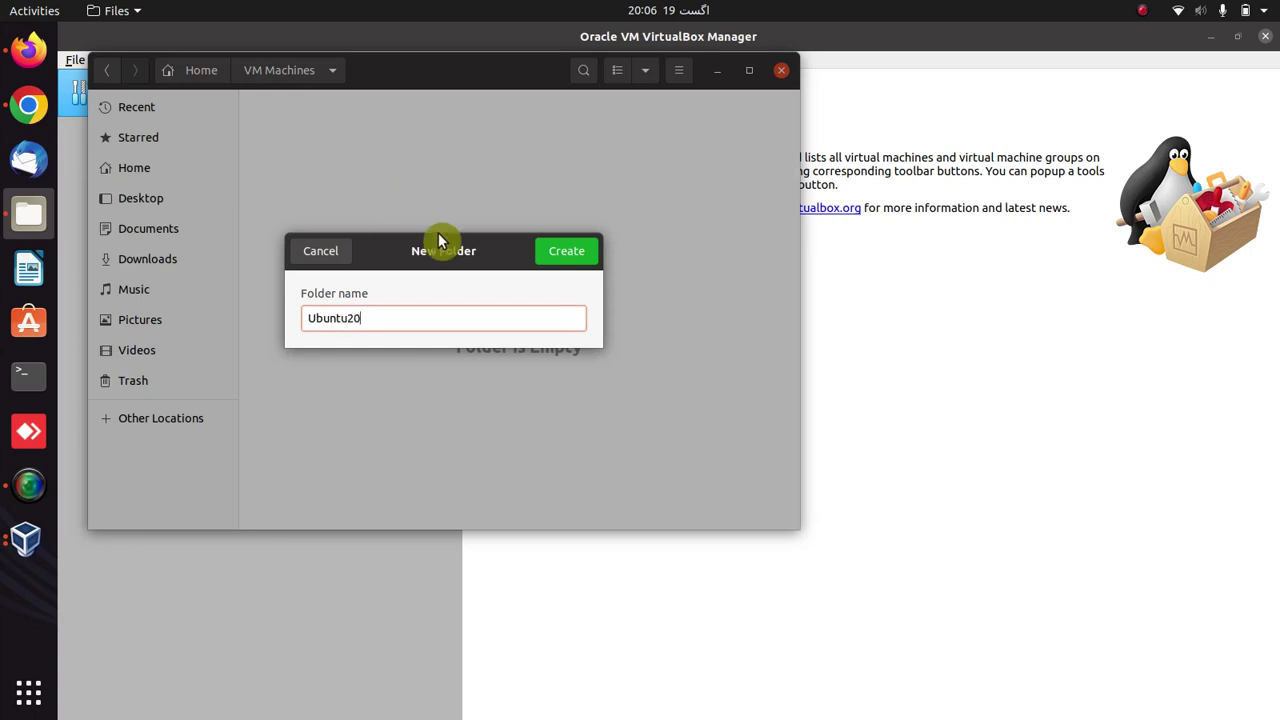
left_click(557, 254)
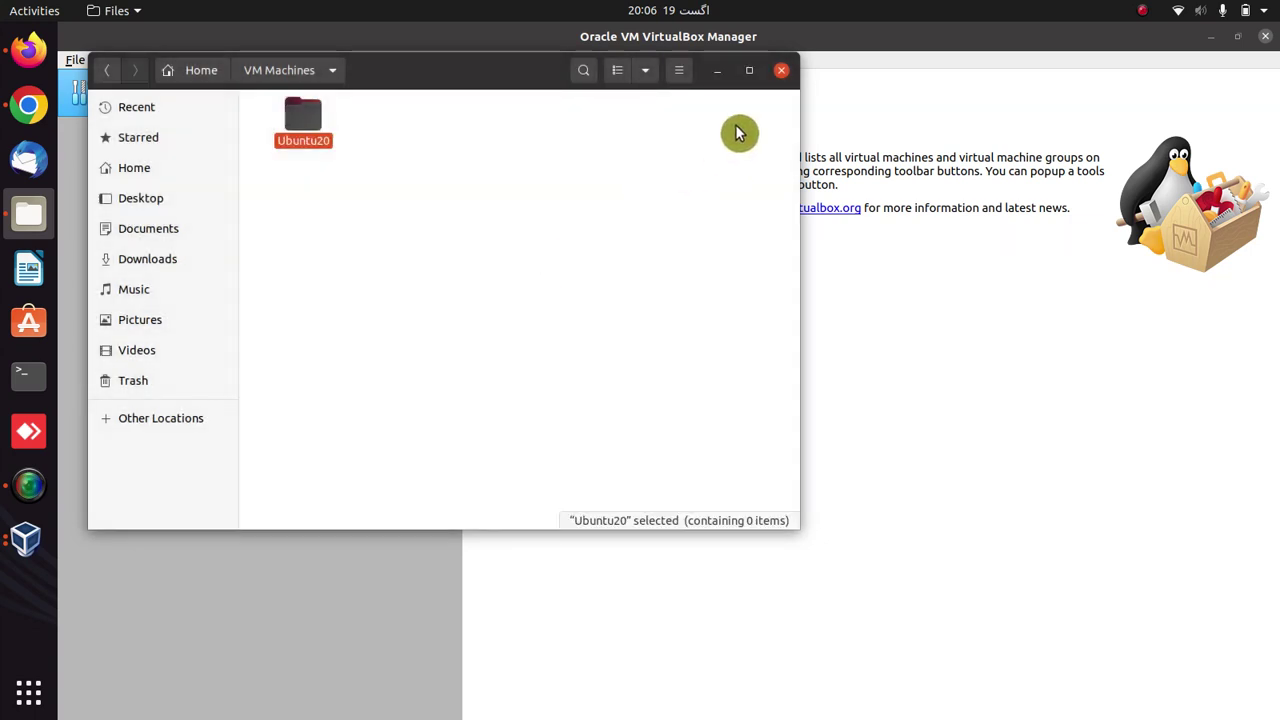
left_click(781, 70)
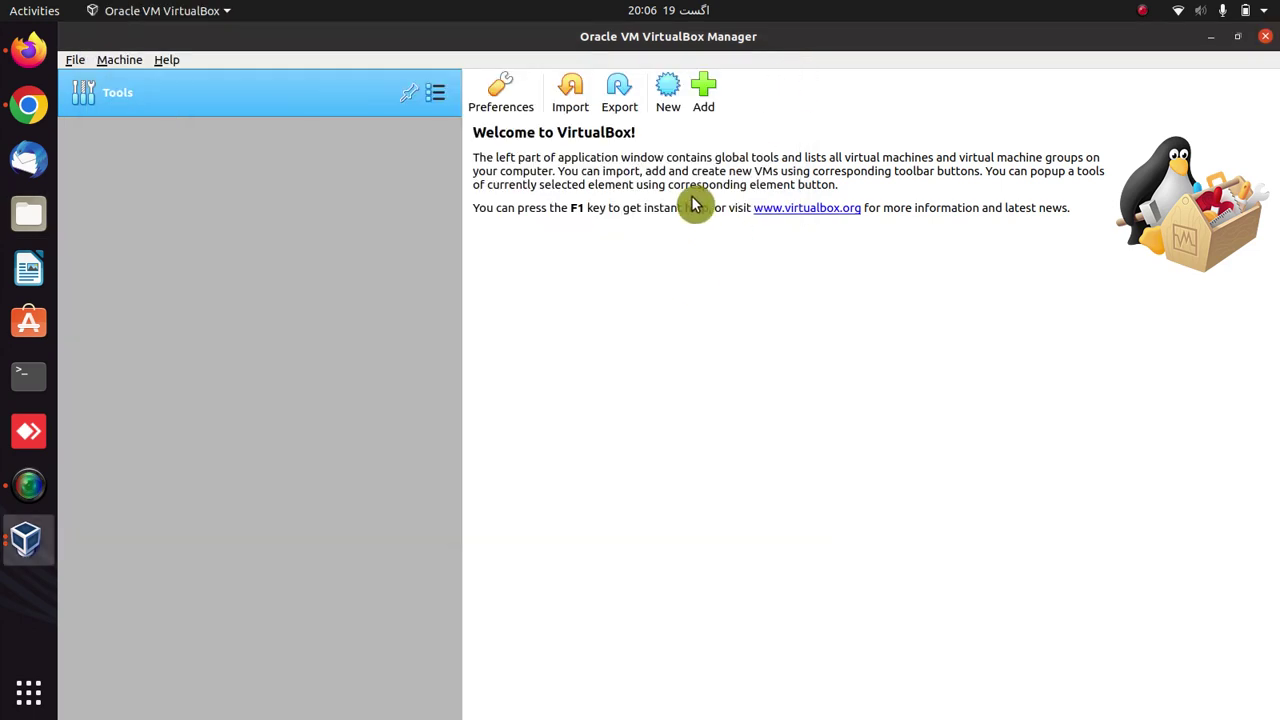
Start a new virtual machine named "Ubuntu20" with type Linux and version Ubuntu (64-bit).
left_click(668, 98)
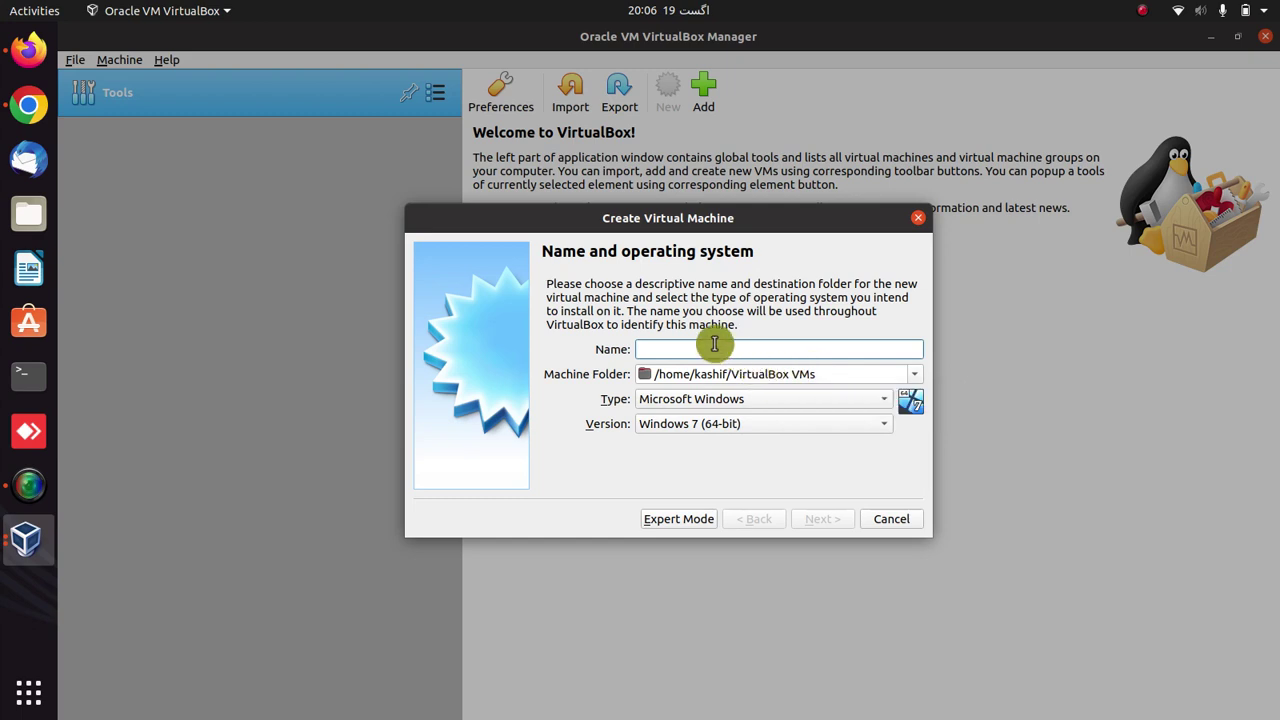
type("Ubuntu20")
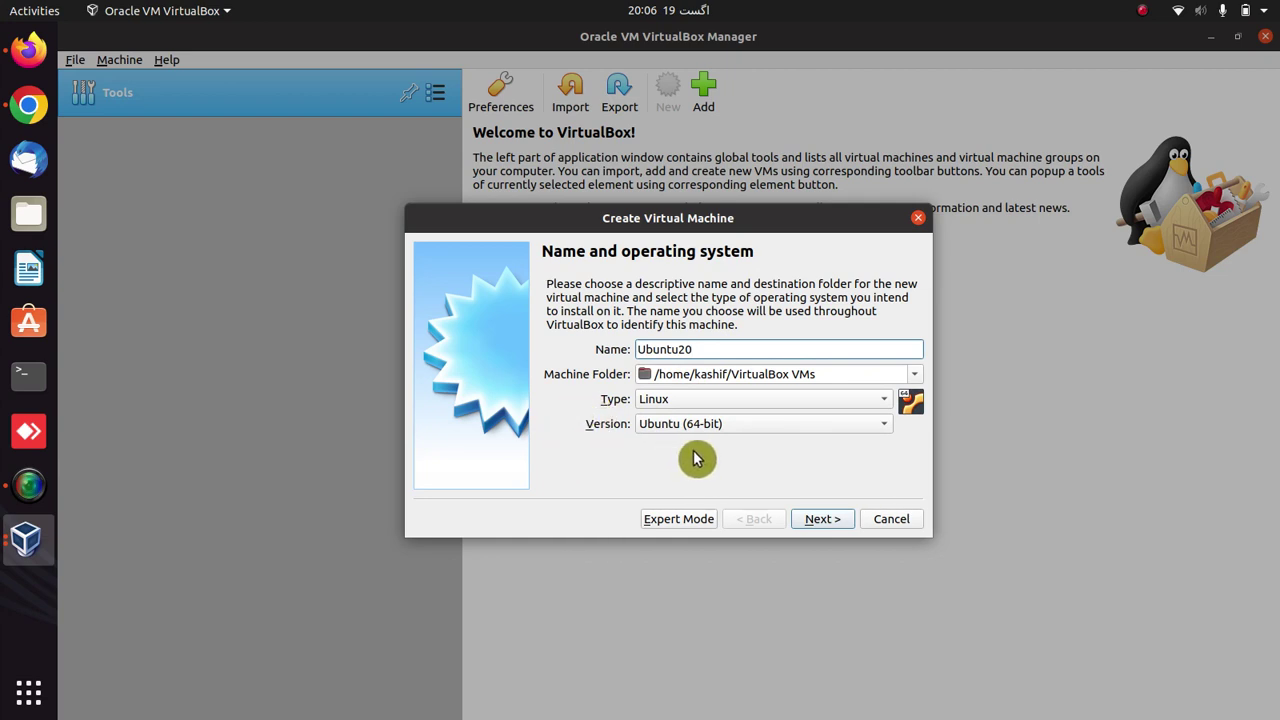
left_click(887, 405)
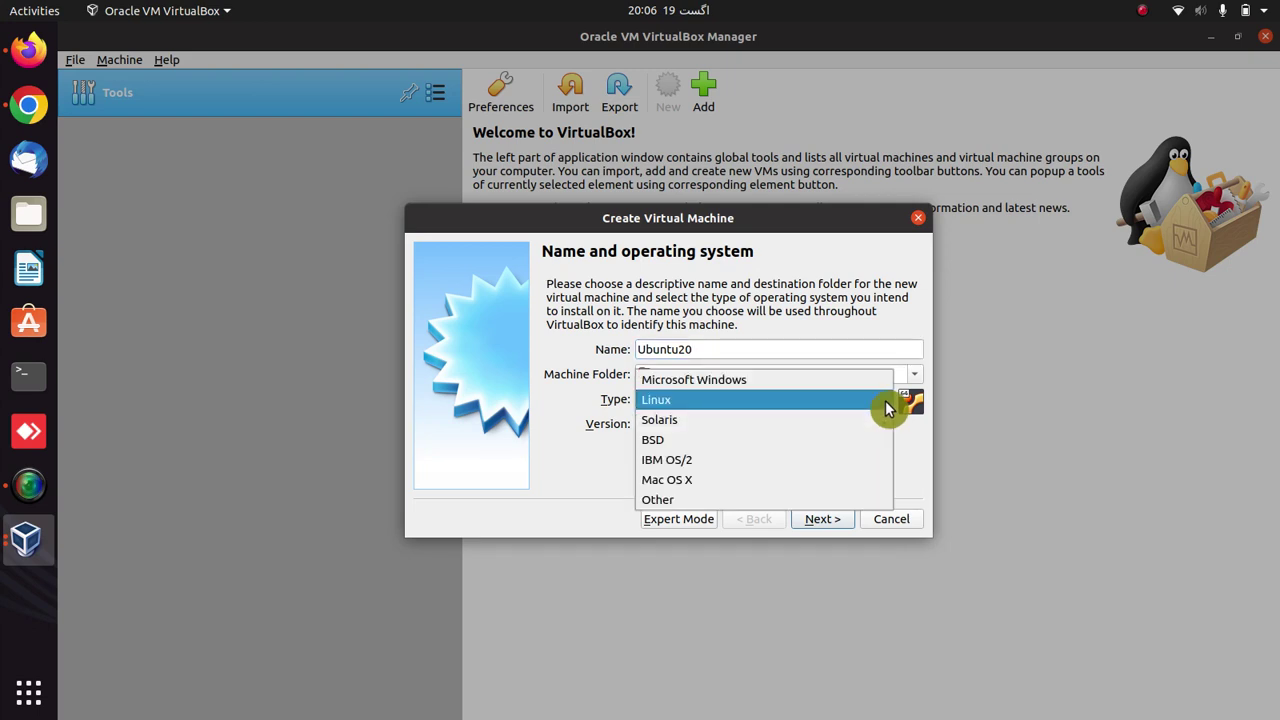
left_click(885, 400)
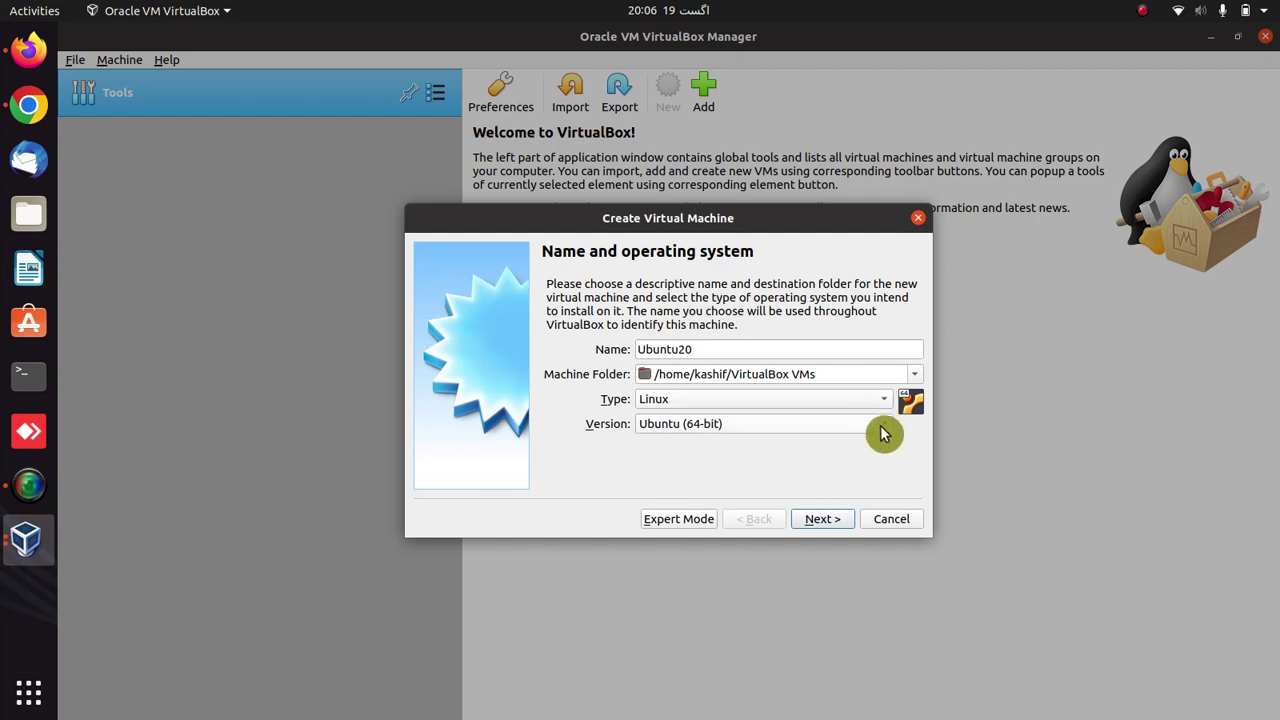
left_click(883, 430)
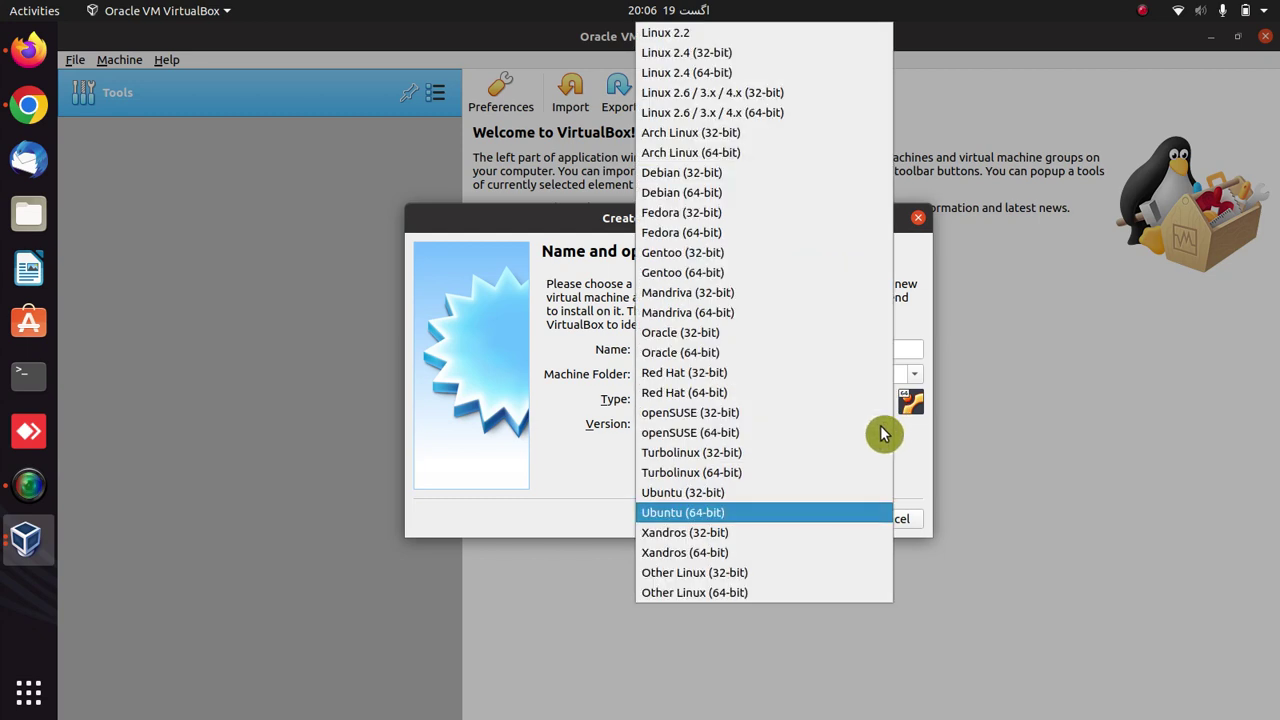
left_click(697, 514)
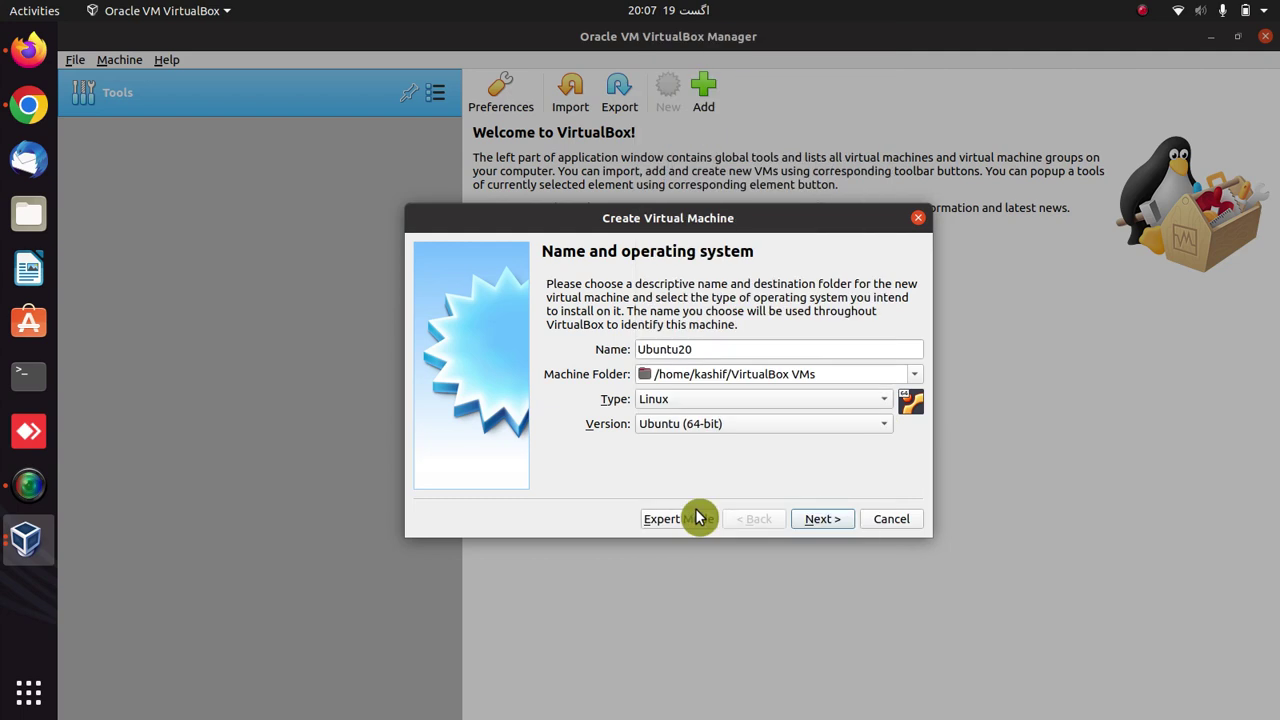
Set the machine folder to the Ubuntu20 folder inside VM Machines and continue to the memory size.
left_click(915, 378)
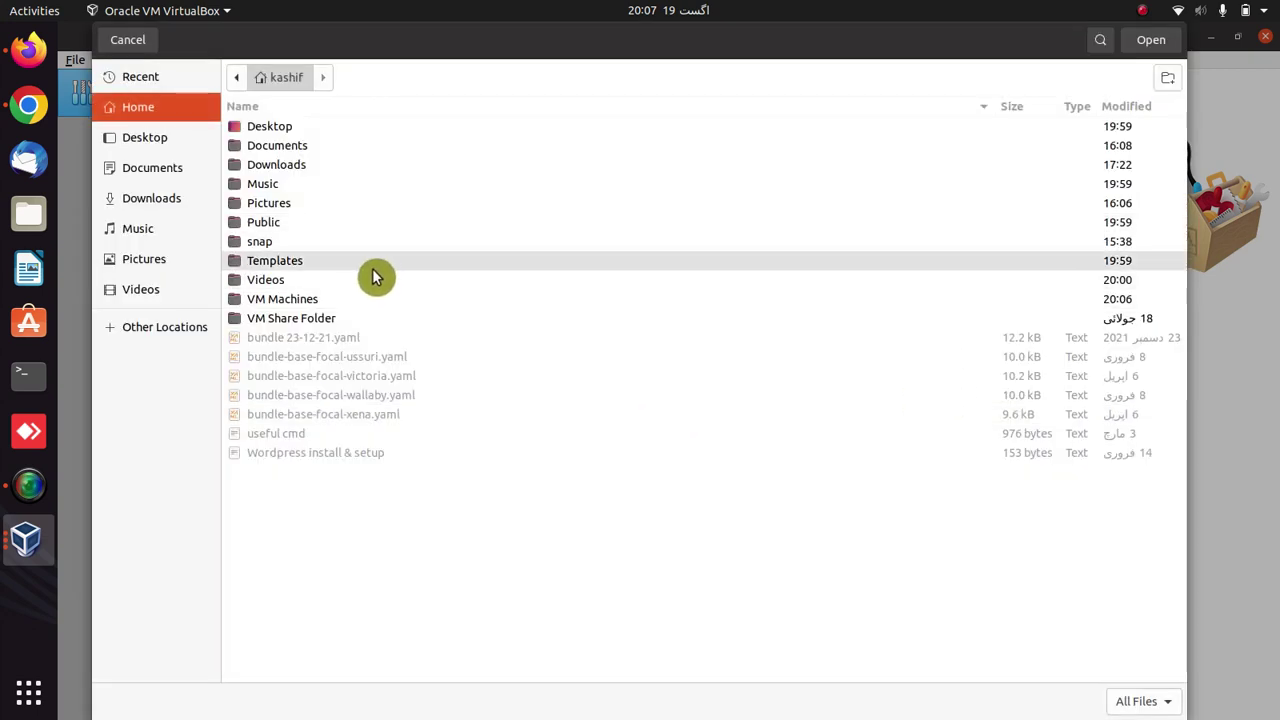
double_click(286, 307)
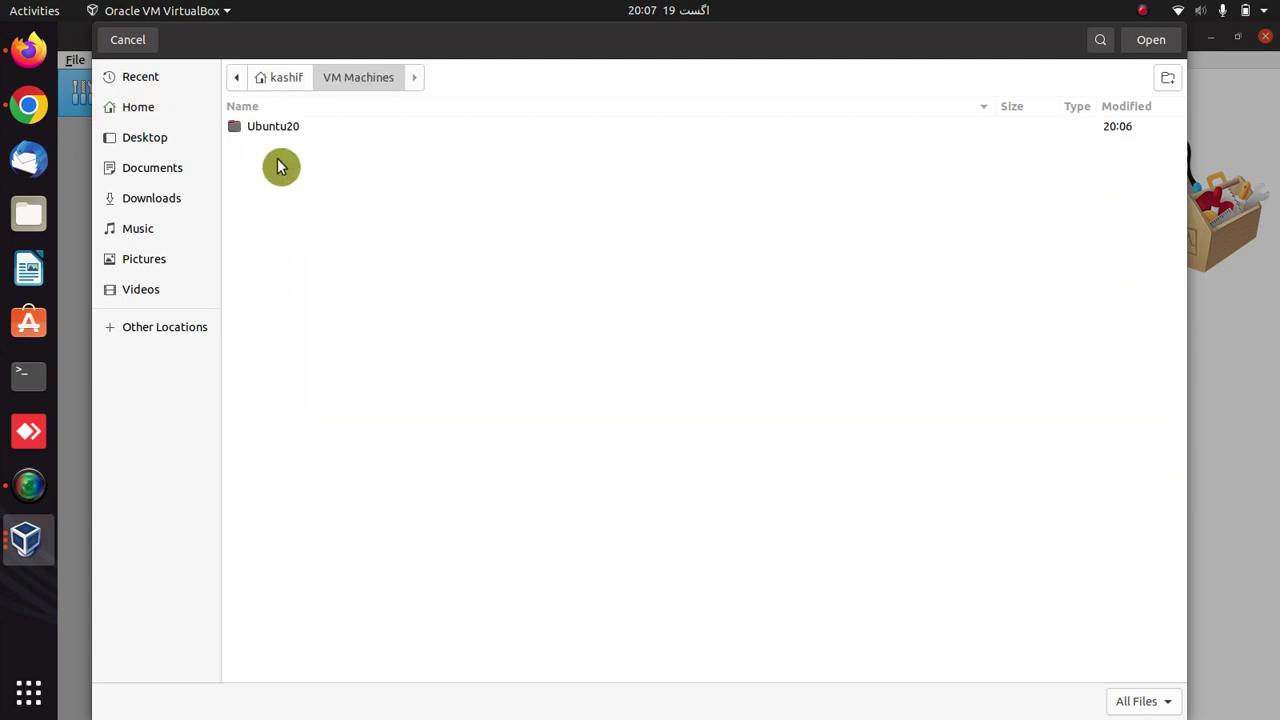
left_click(268, 130)
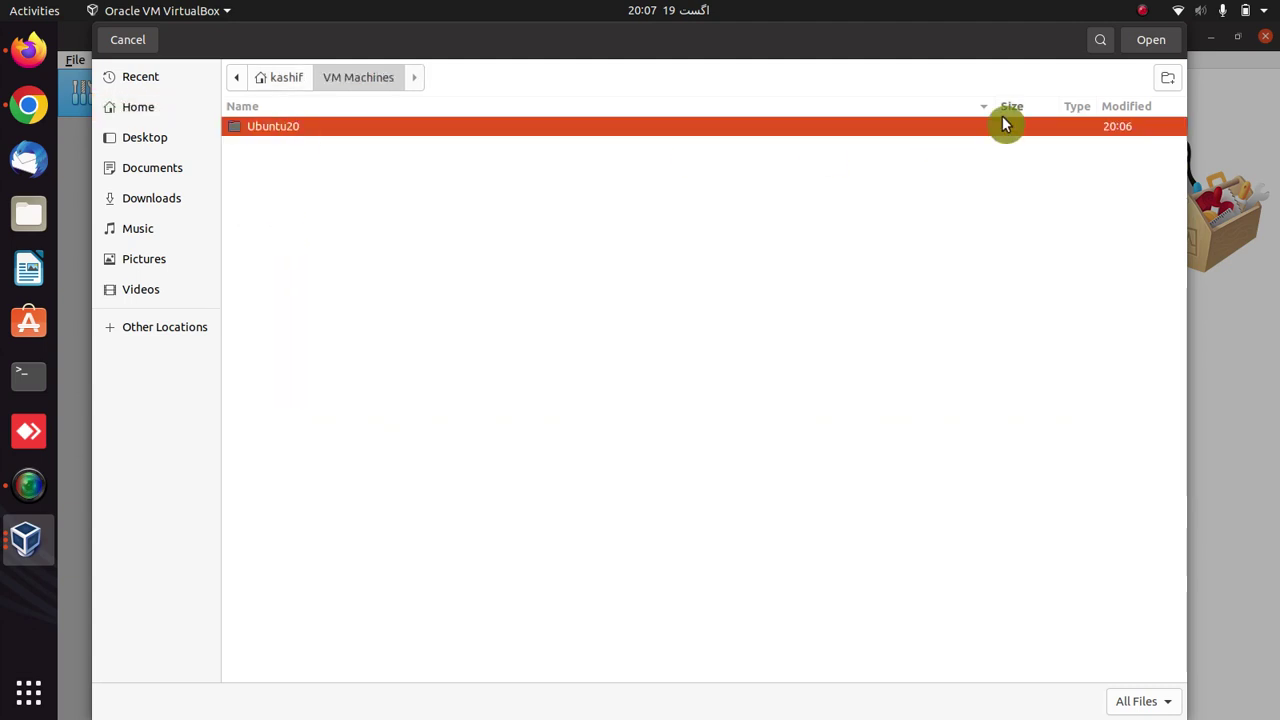
left_click(1140, 42)
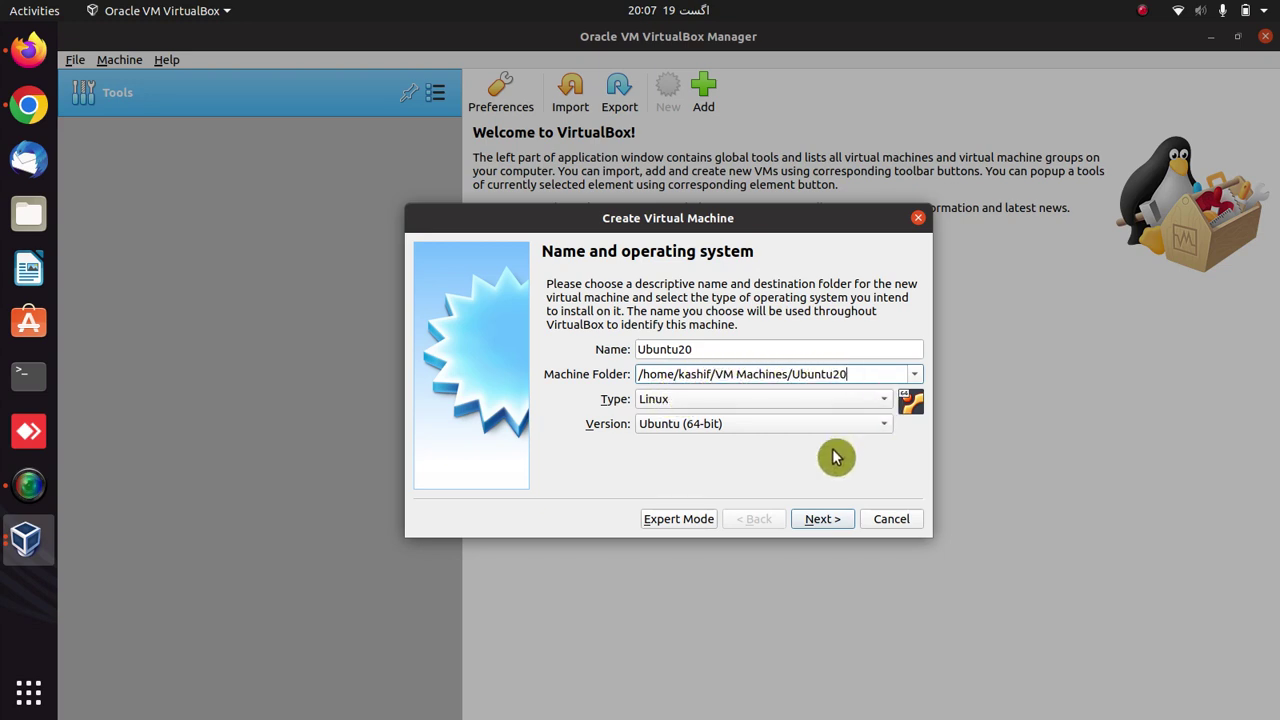
left_click(822, 519)
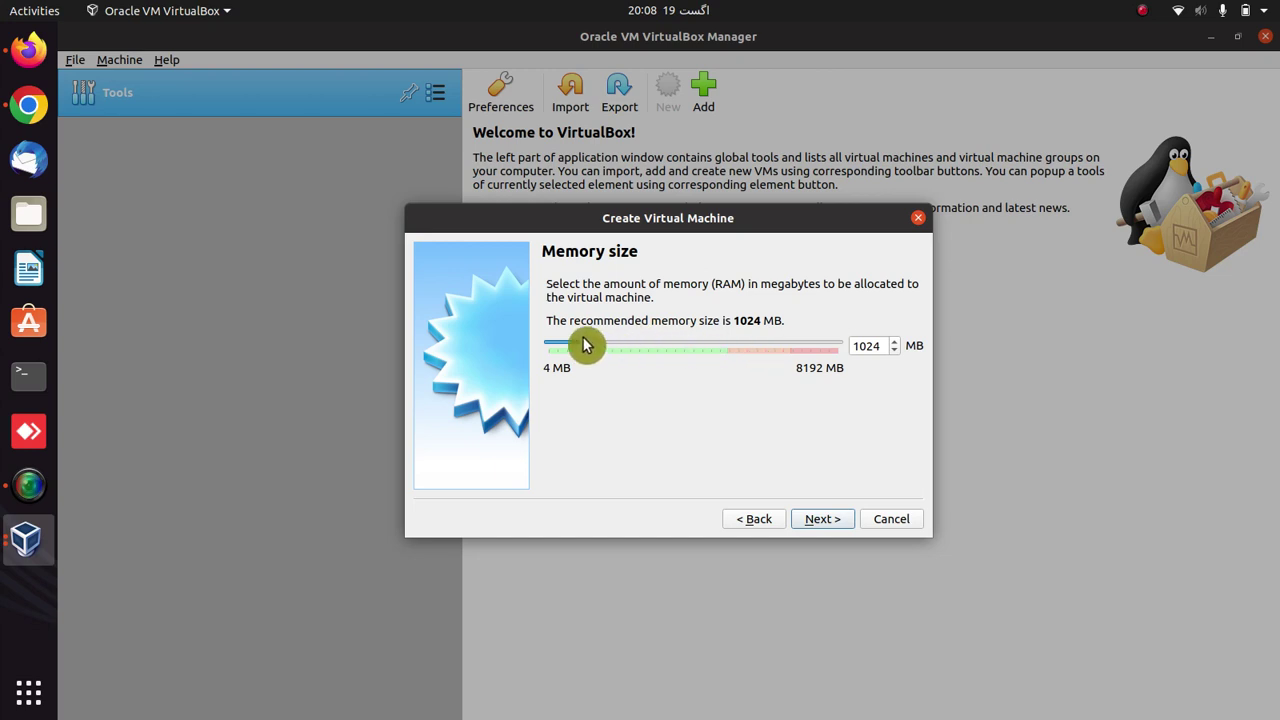
Try larger memory allocations, set the memory size back to 1024 MB, and continue to the hard disk options.
left_click_drag(585, 341, 757, 343)
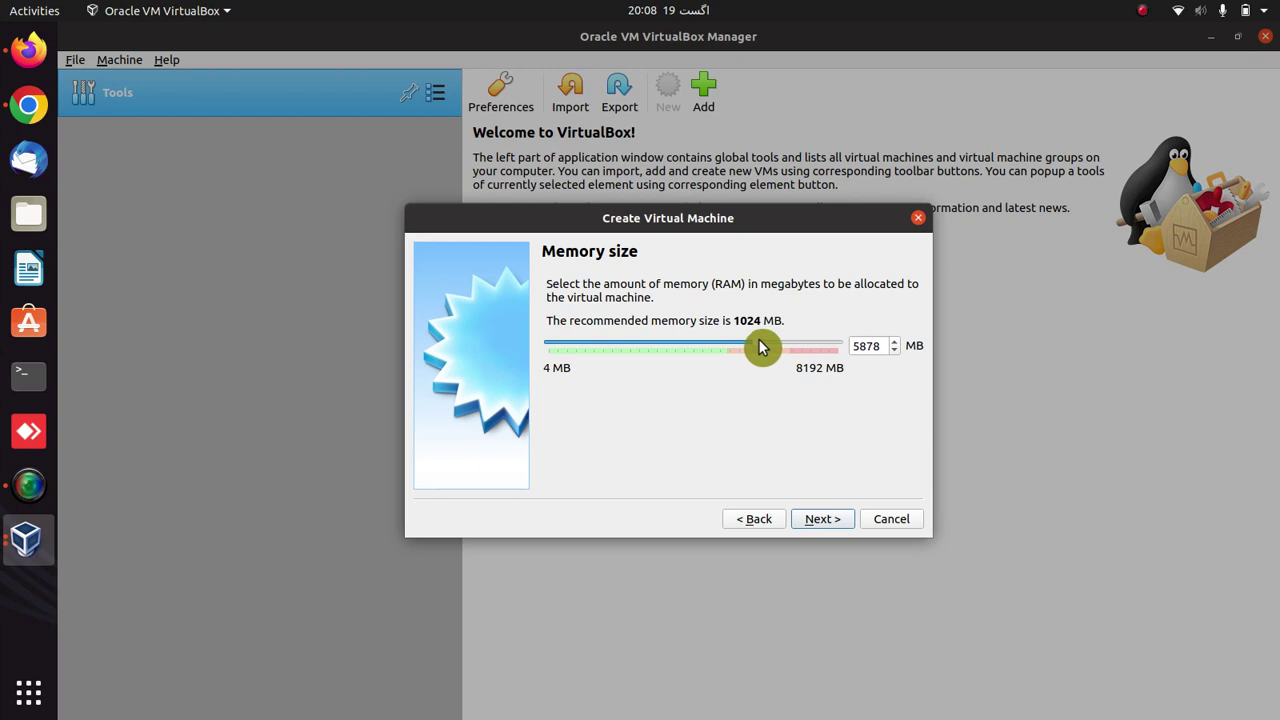
left_click_drag(758, 345, 814, 338)
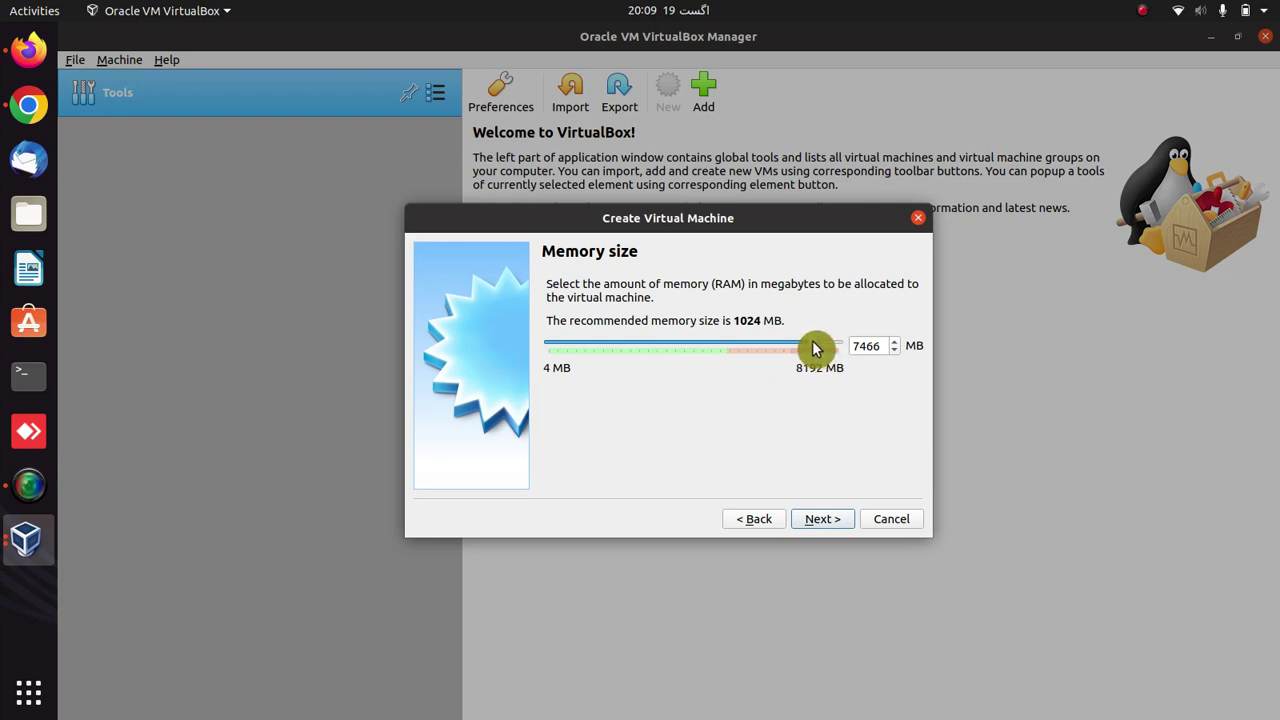
left_click_drag(812, 347, 590, 346)
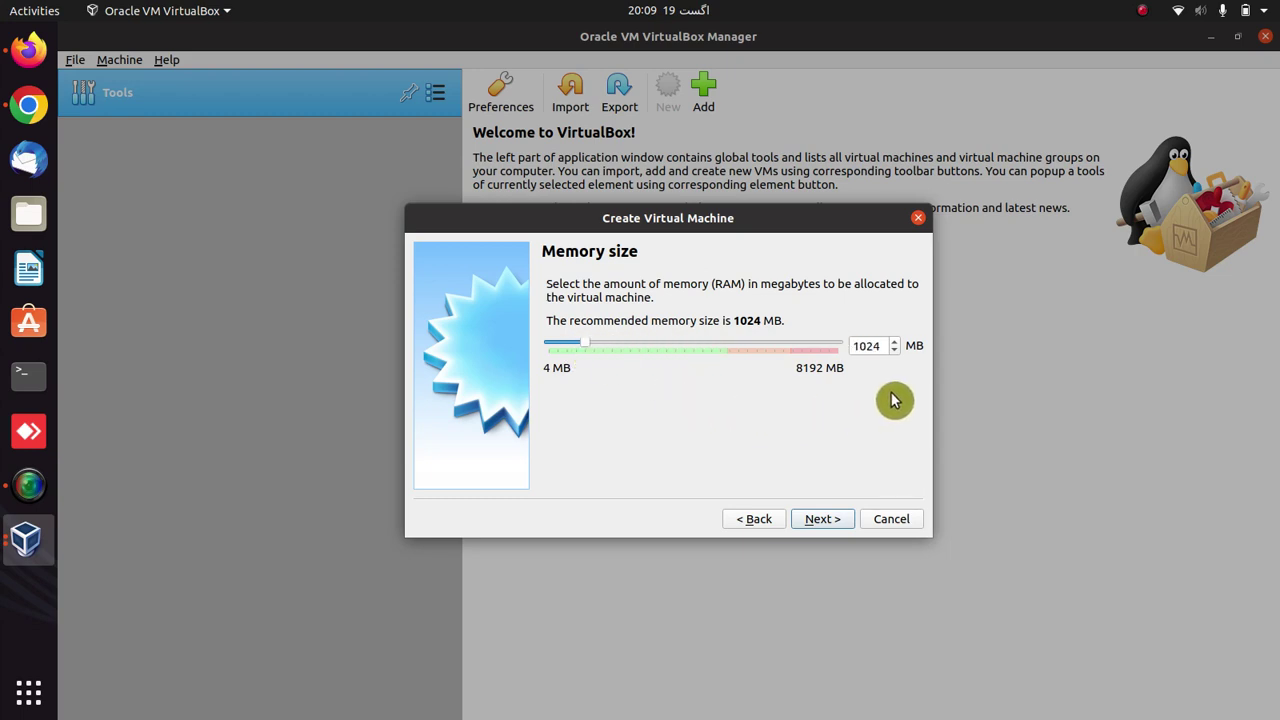
double_click(874, 347)
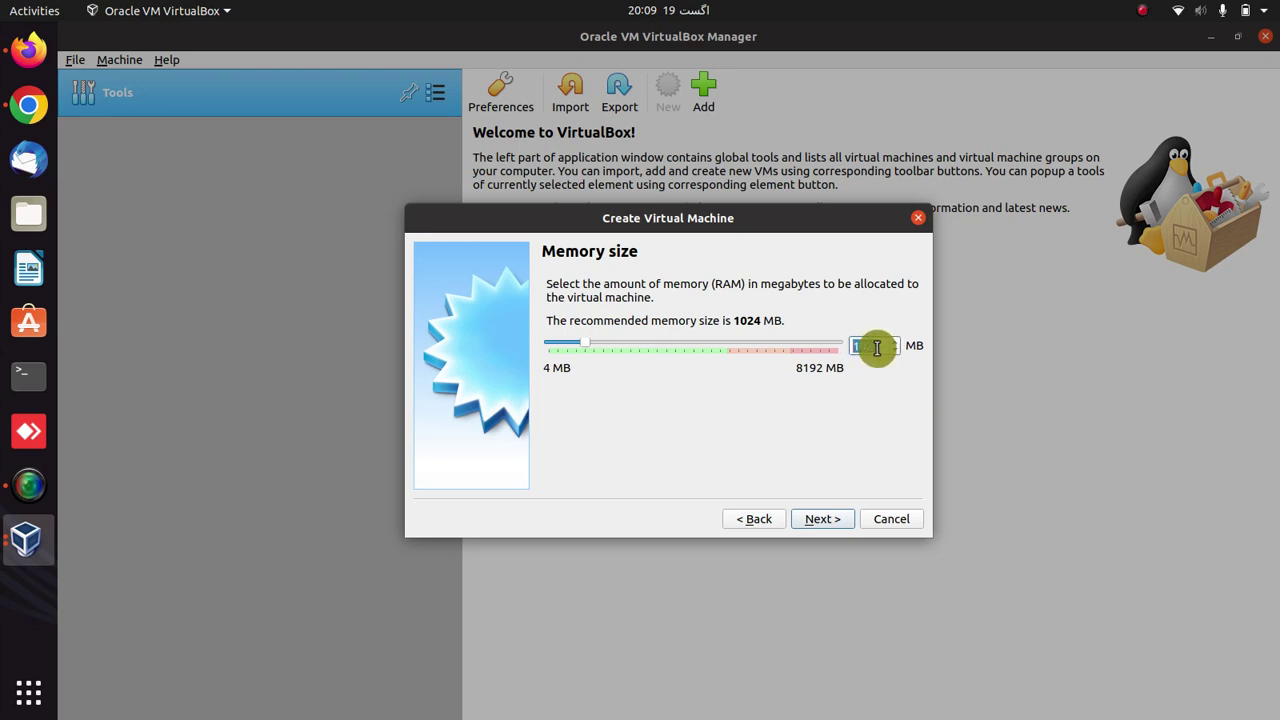
left_click(816, 520)
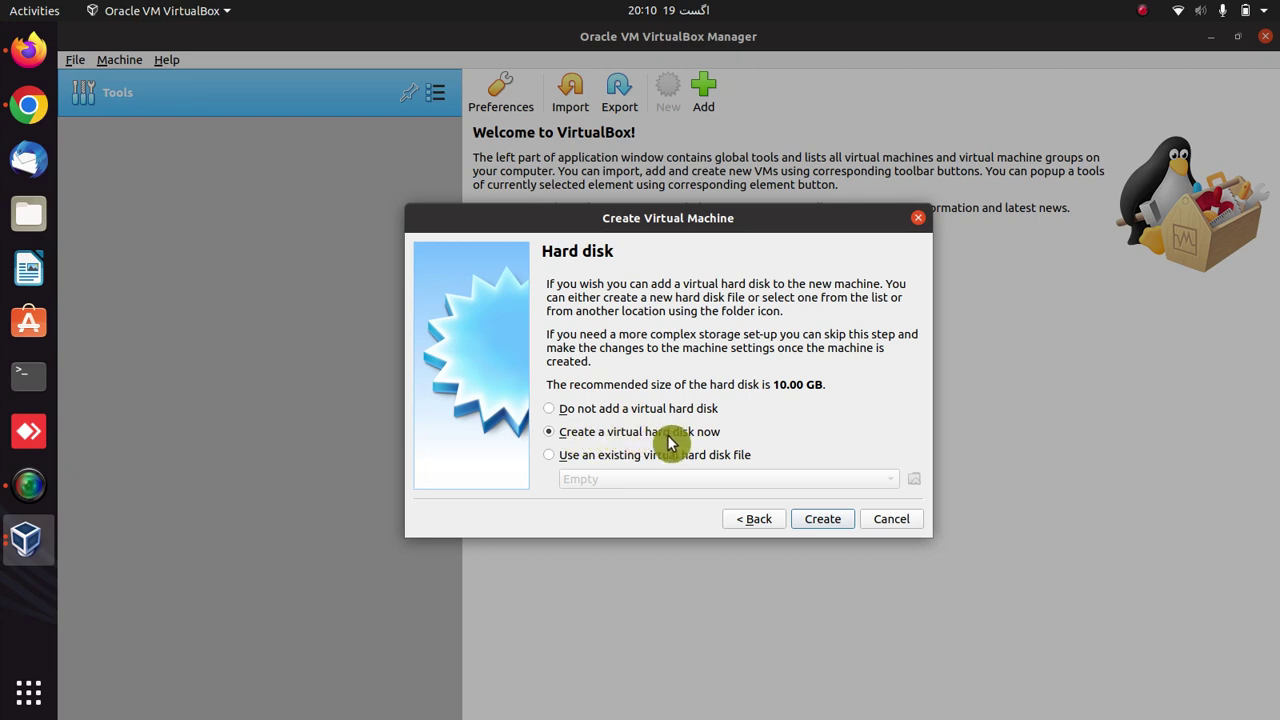
Create a dynamically allocated 10.00 GB VDI virtual hard disk for the new machine, keeping the proposed file location.
left_click(822, 519)
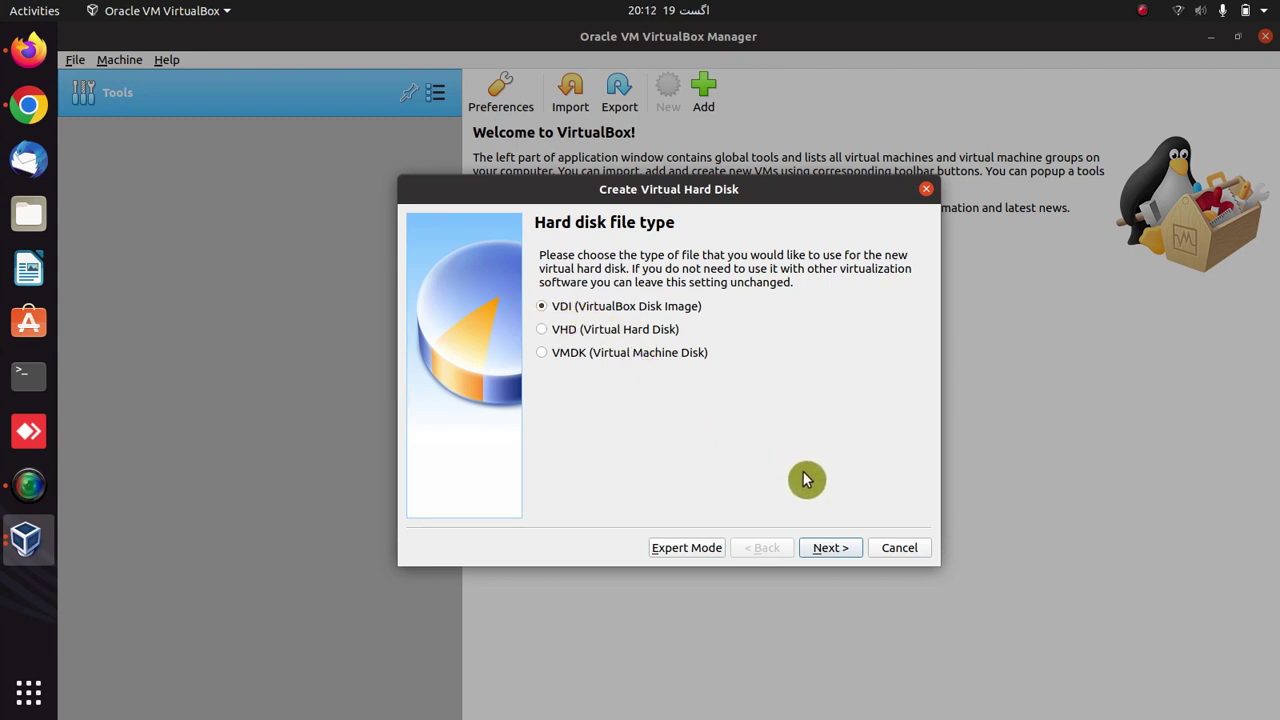
left_click(829, 550)
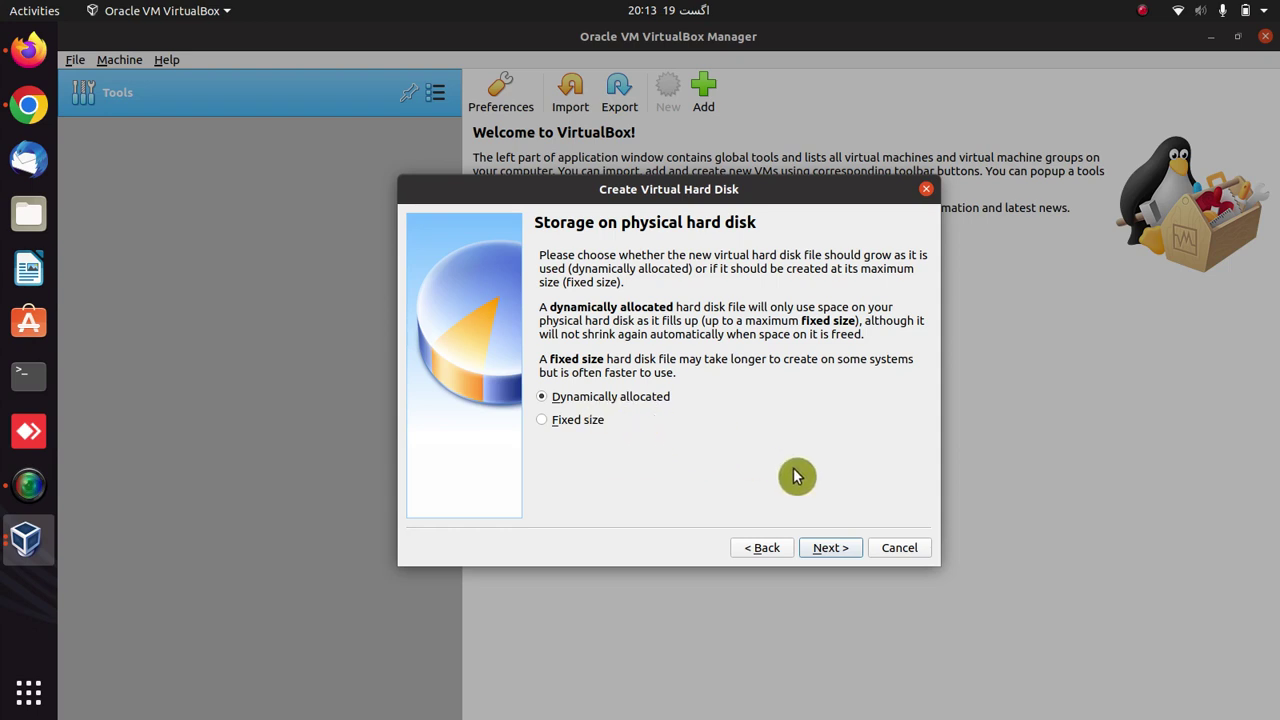
left_click(831, 551)
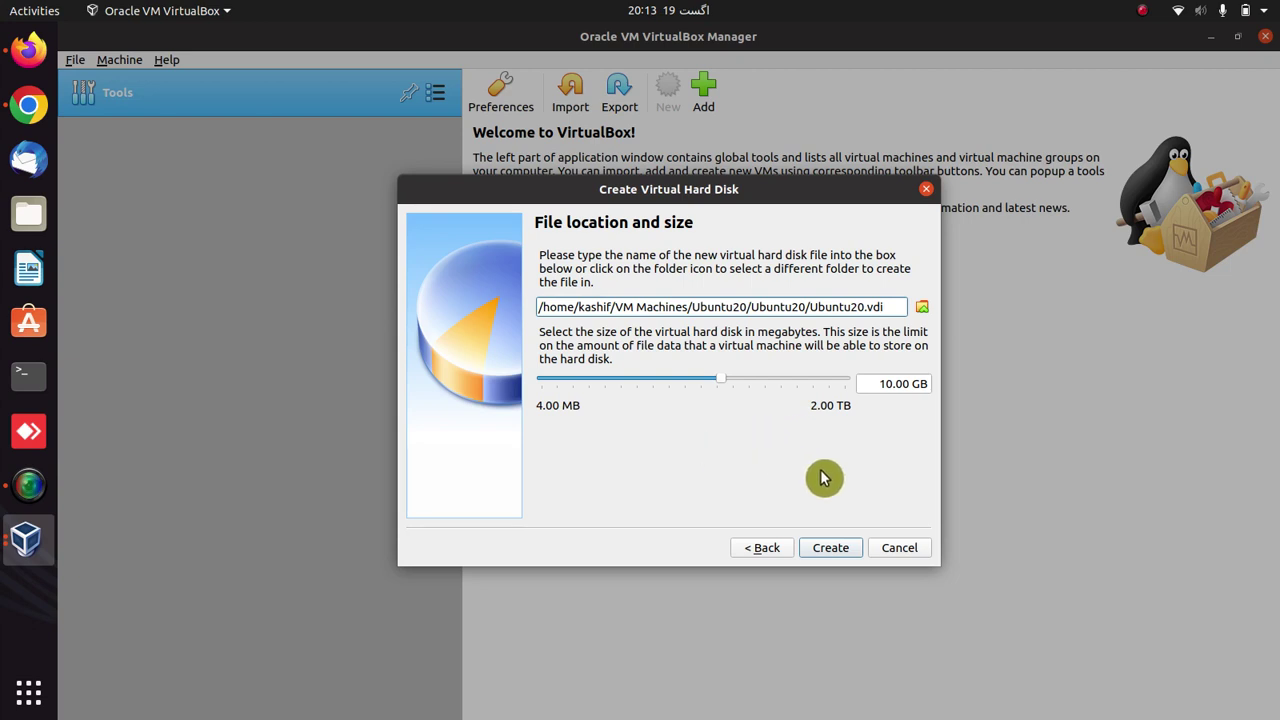
left_click(829, 556)
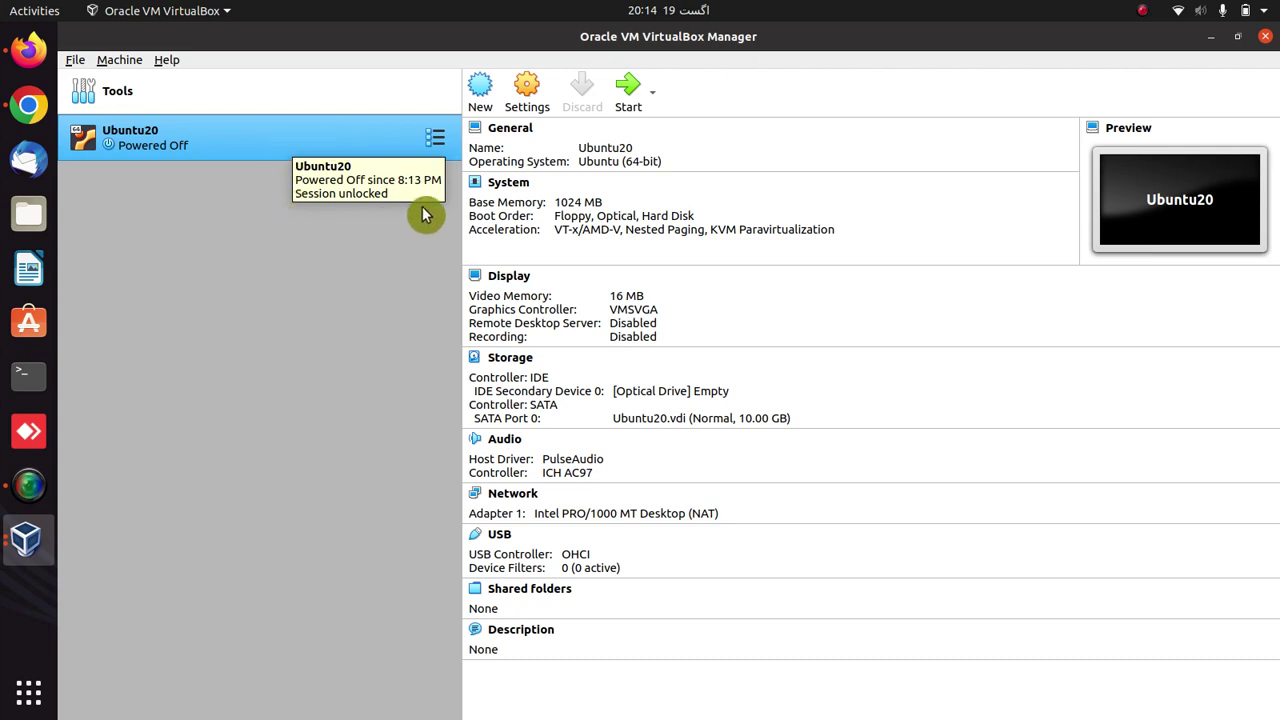
Set the Ubuntu20 machine's base memory to 2048 MB in its system settings and save the change.
left_click(527, 95)
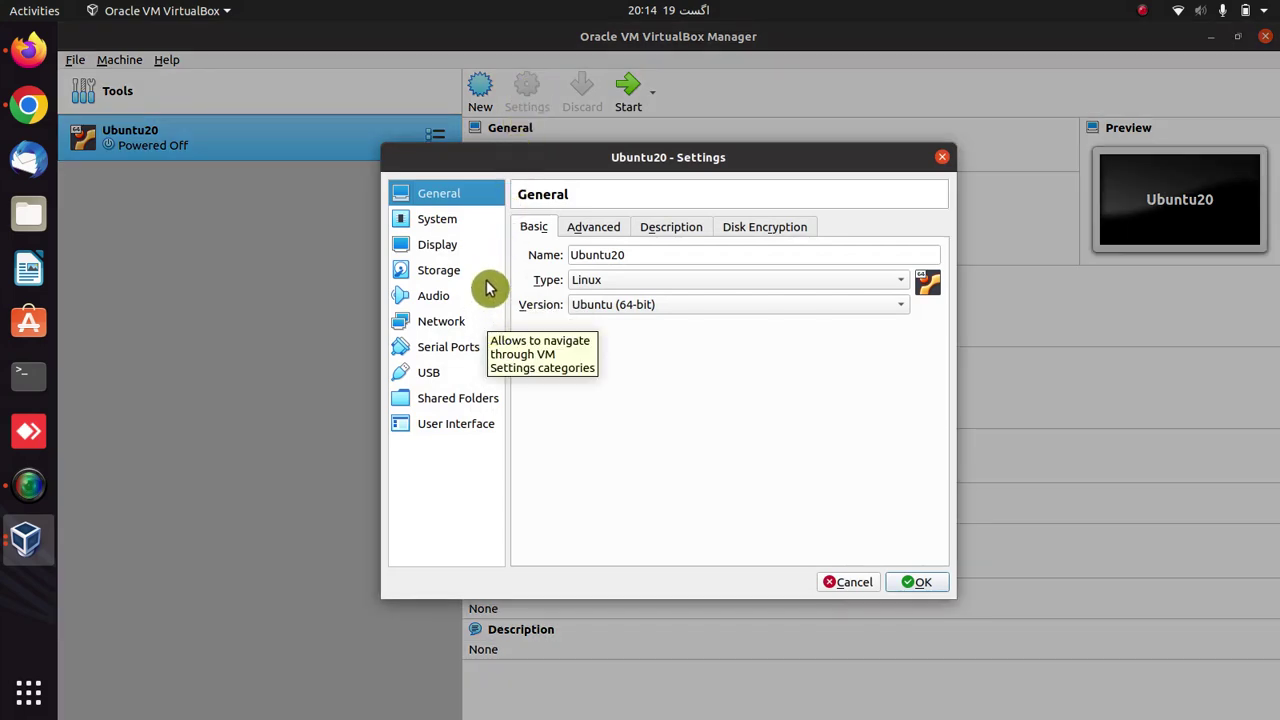
left_click(449, 229)
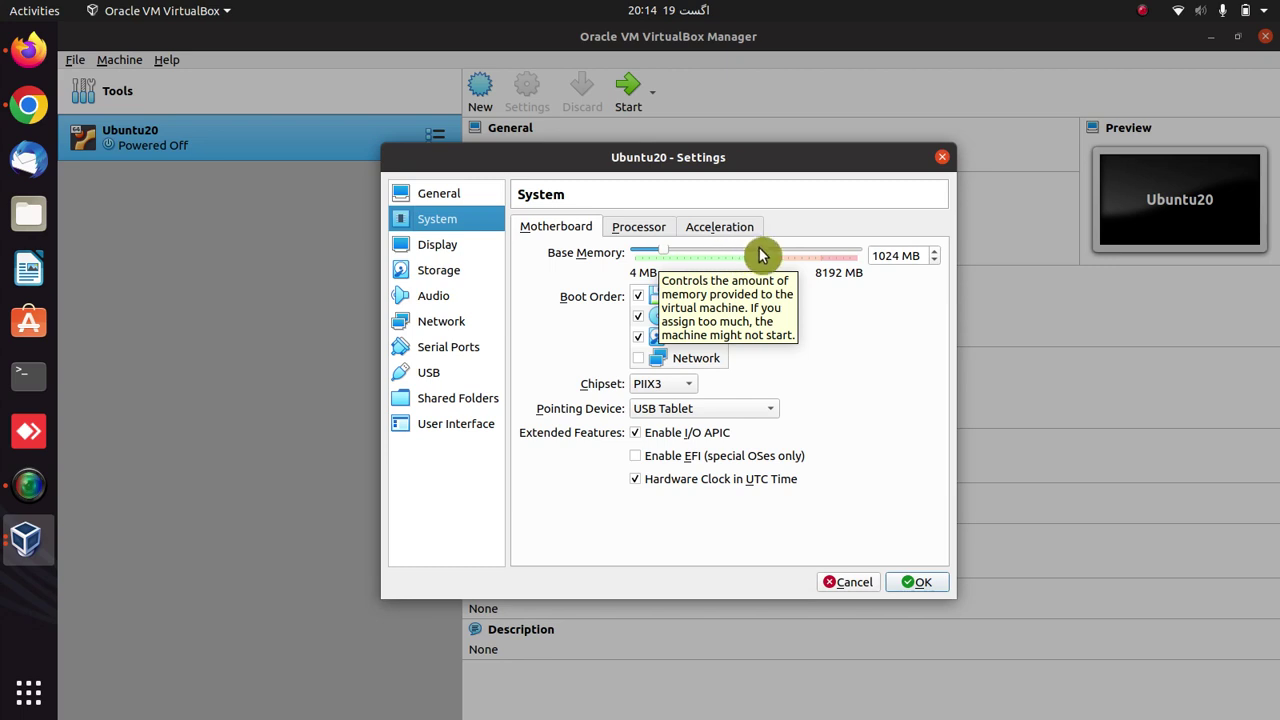
double_click(885, 254)
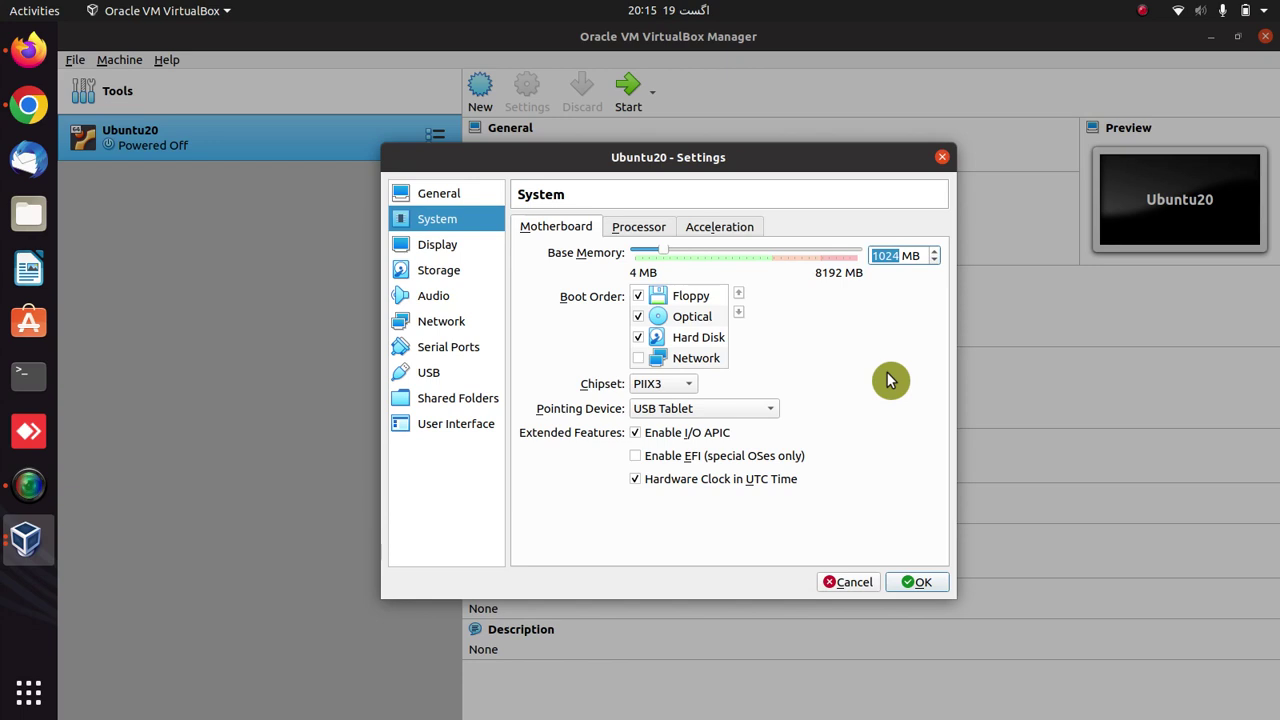
type("2048")
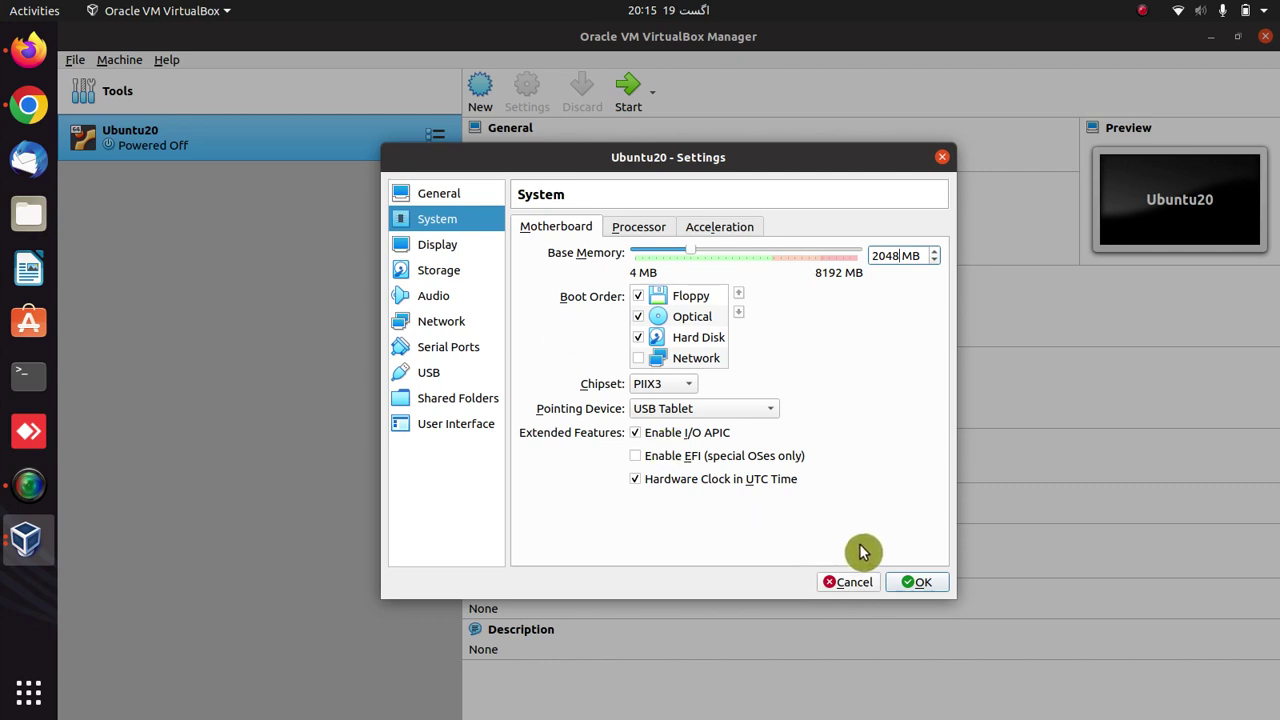
left_click(912, 583)
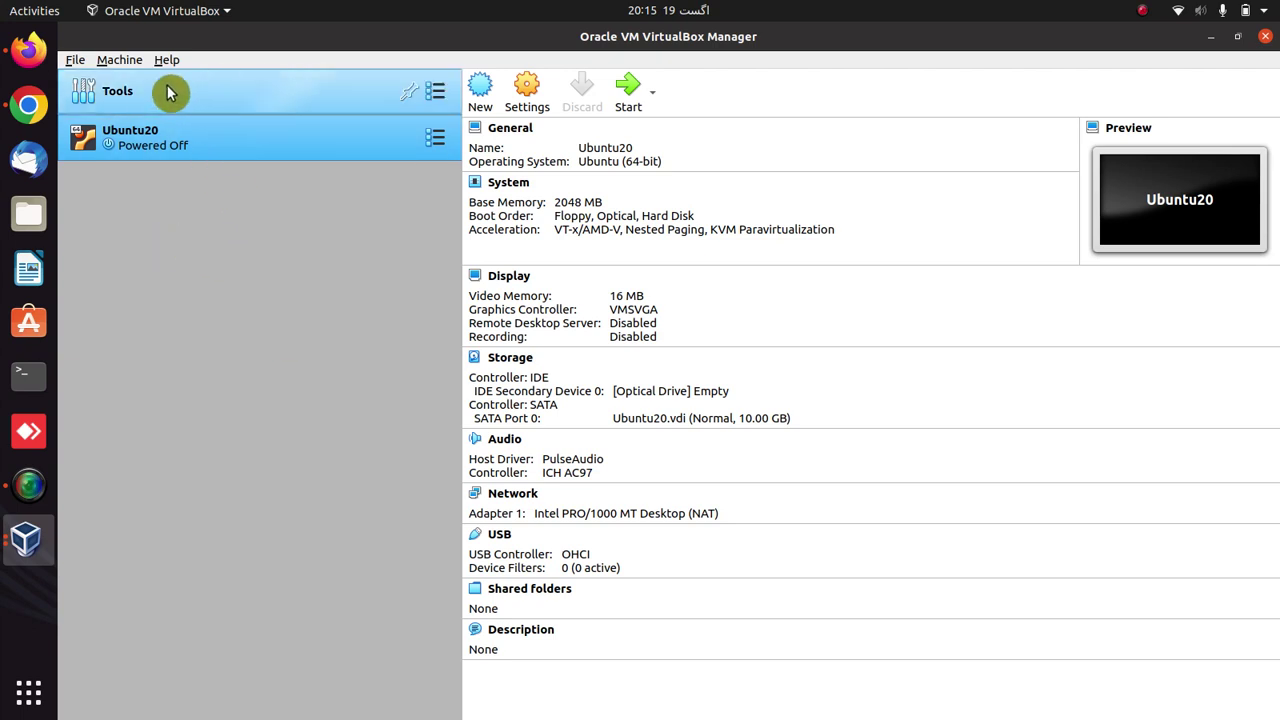
Resize the Ubuntu20.vdi hard disk to 20.00 GB in the Virtual Media Manager, apply the change, and close the manager.
left_click(75, 63)
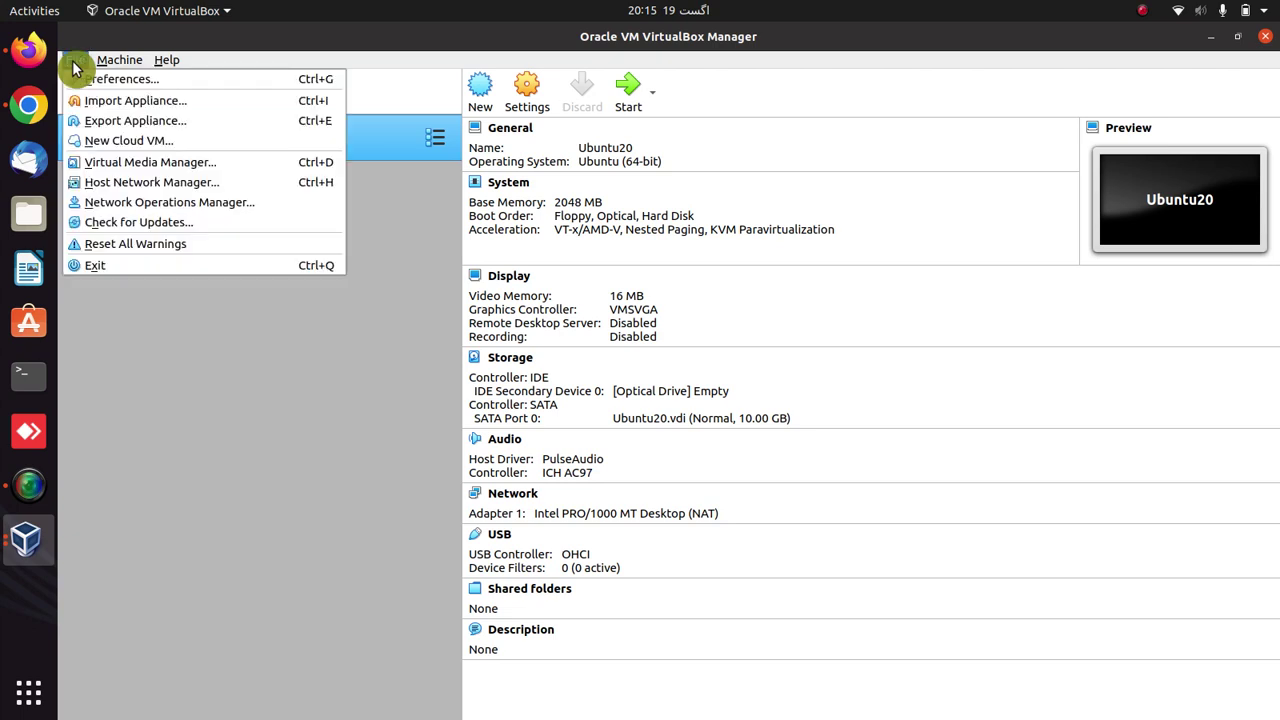
left_click(130, 163)
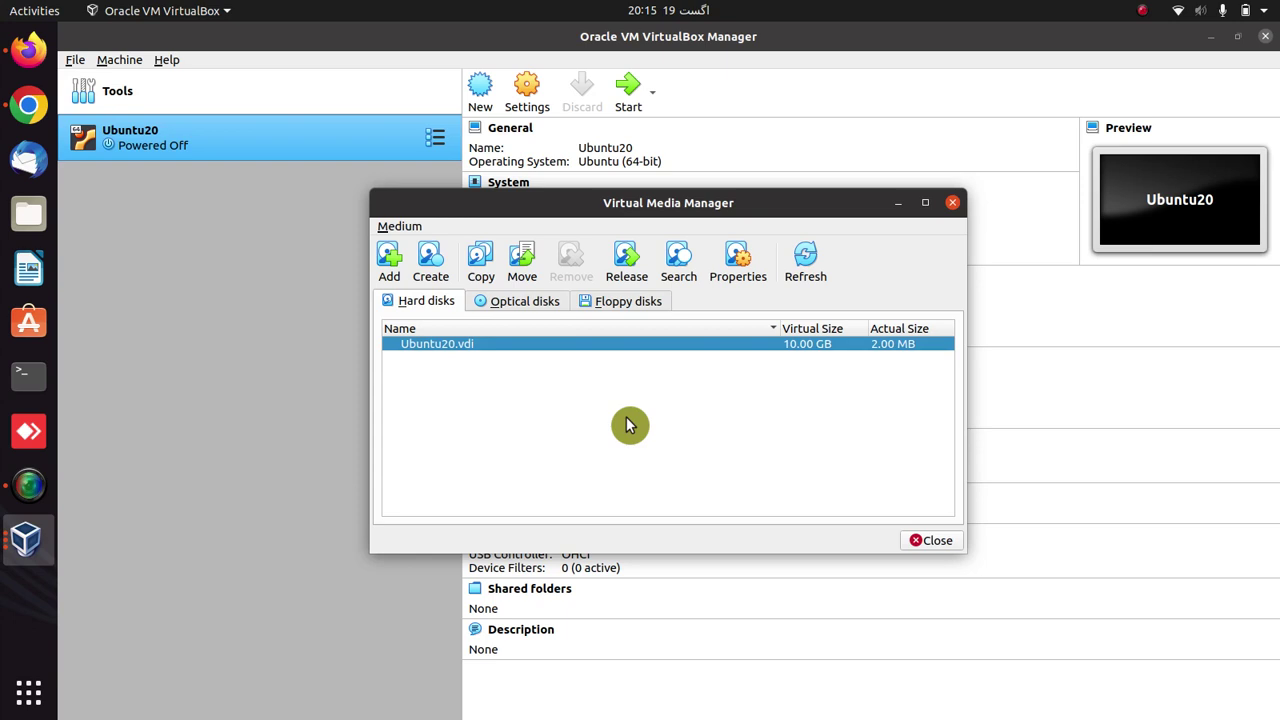
double_click(528, 343)
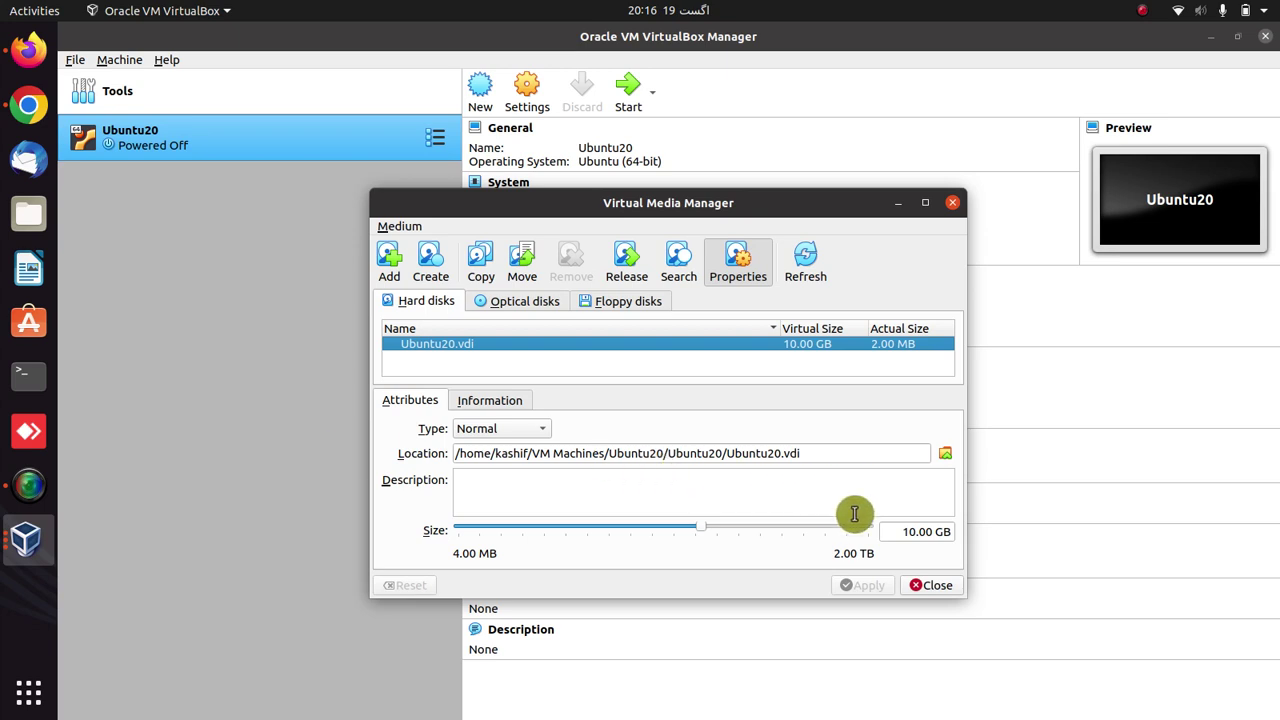
left_click(904, 531)
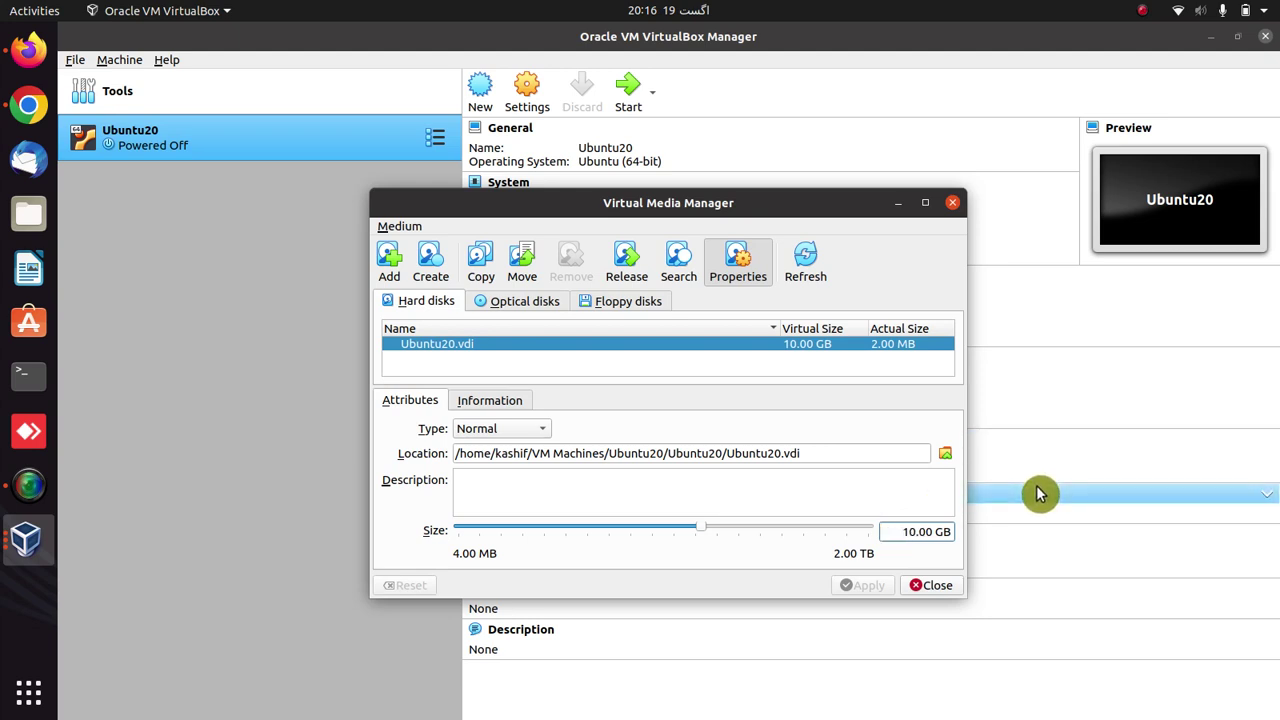
key("Delete")
type("2")
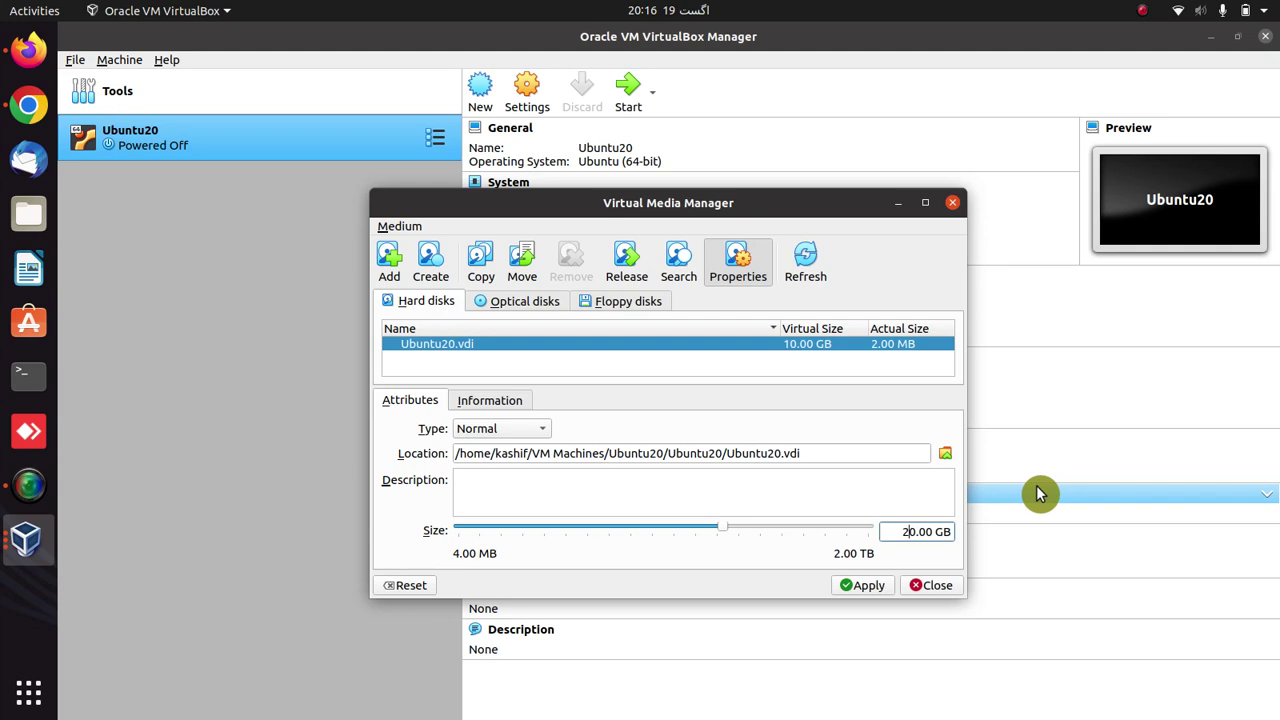
left_click(861, 584)
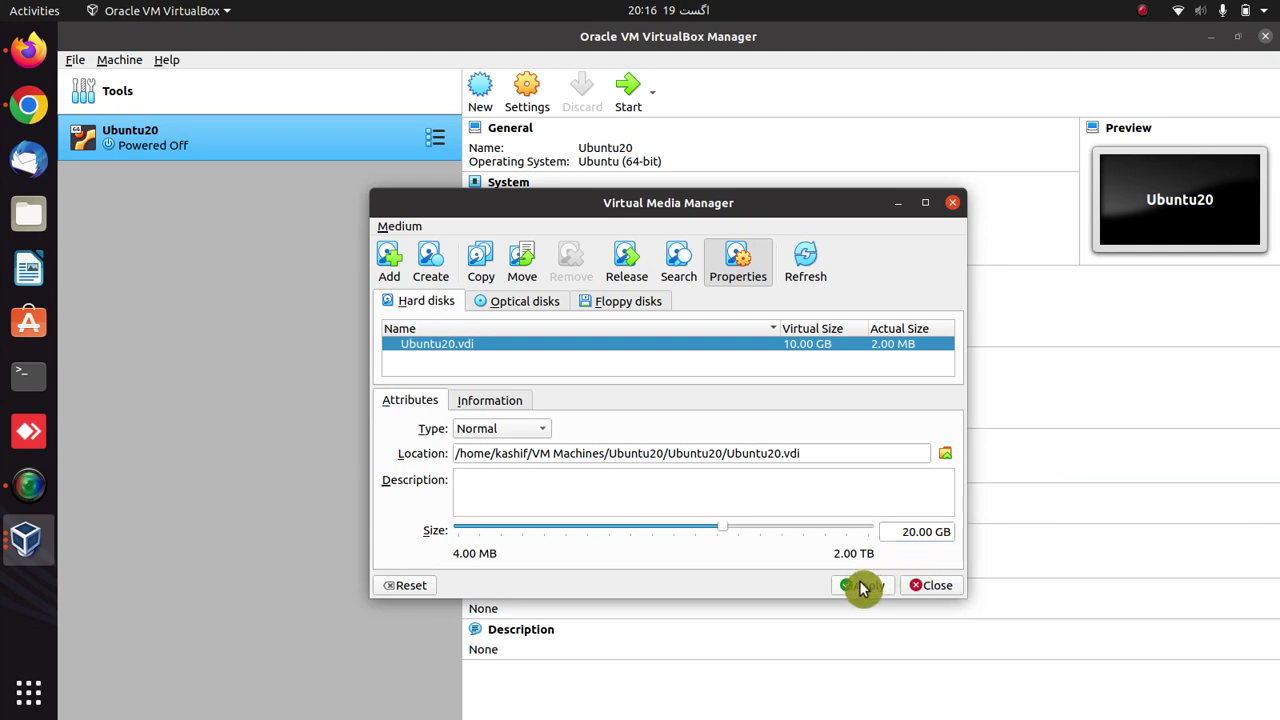
left_click(929, 586)
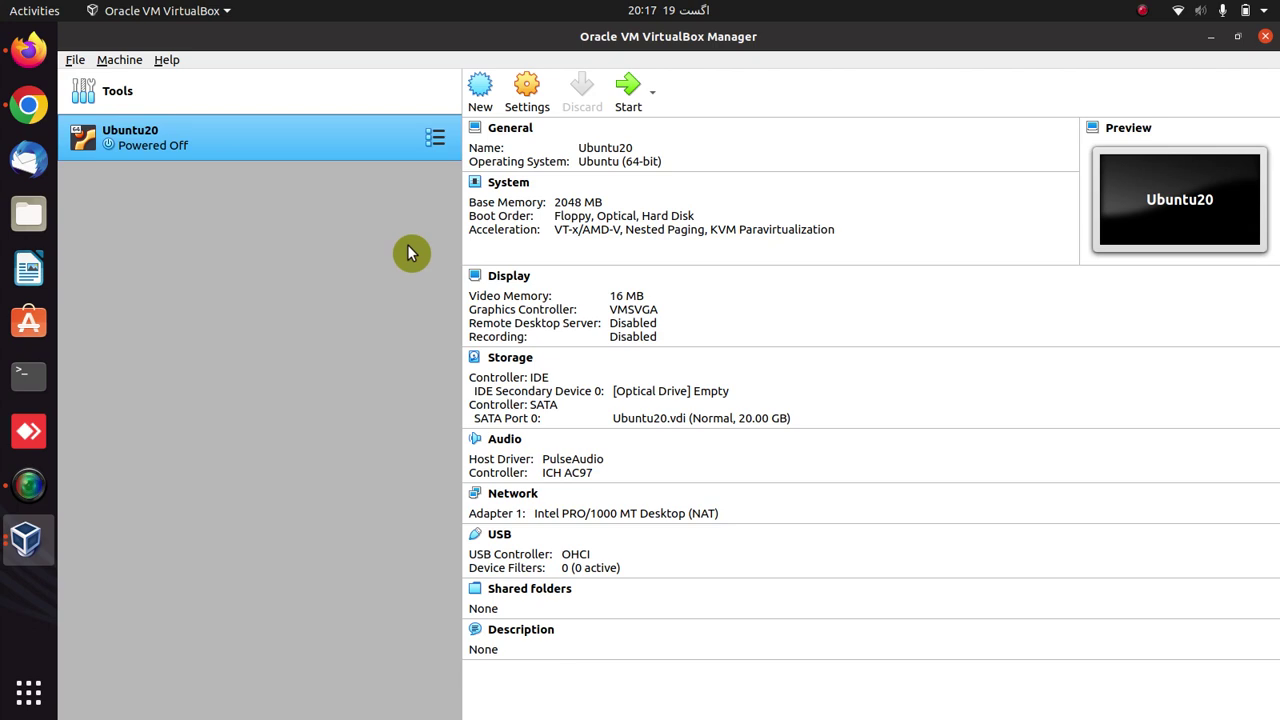
Open the settings of the Ubuntu20 virtual machine.
left_click(528, 97)
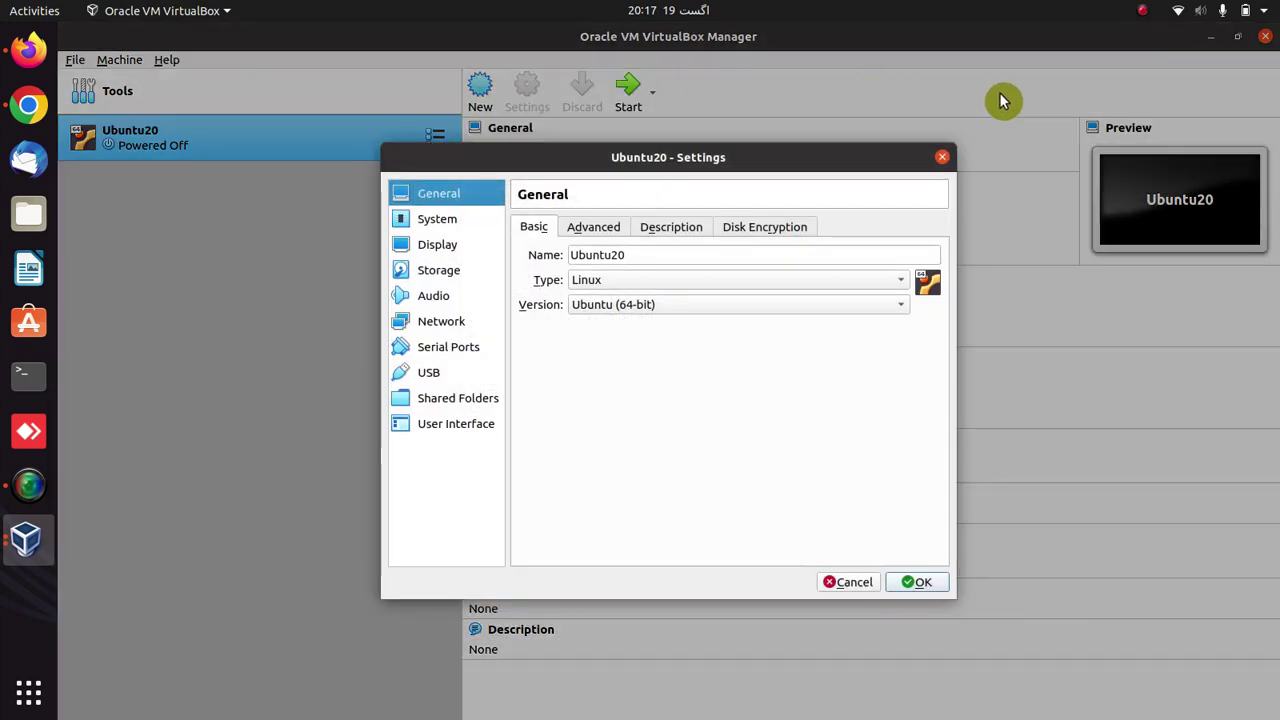
left_click(1142, 12)
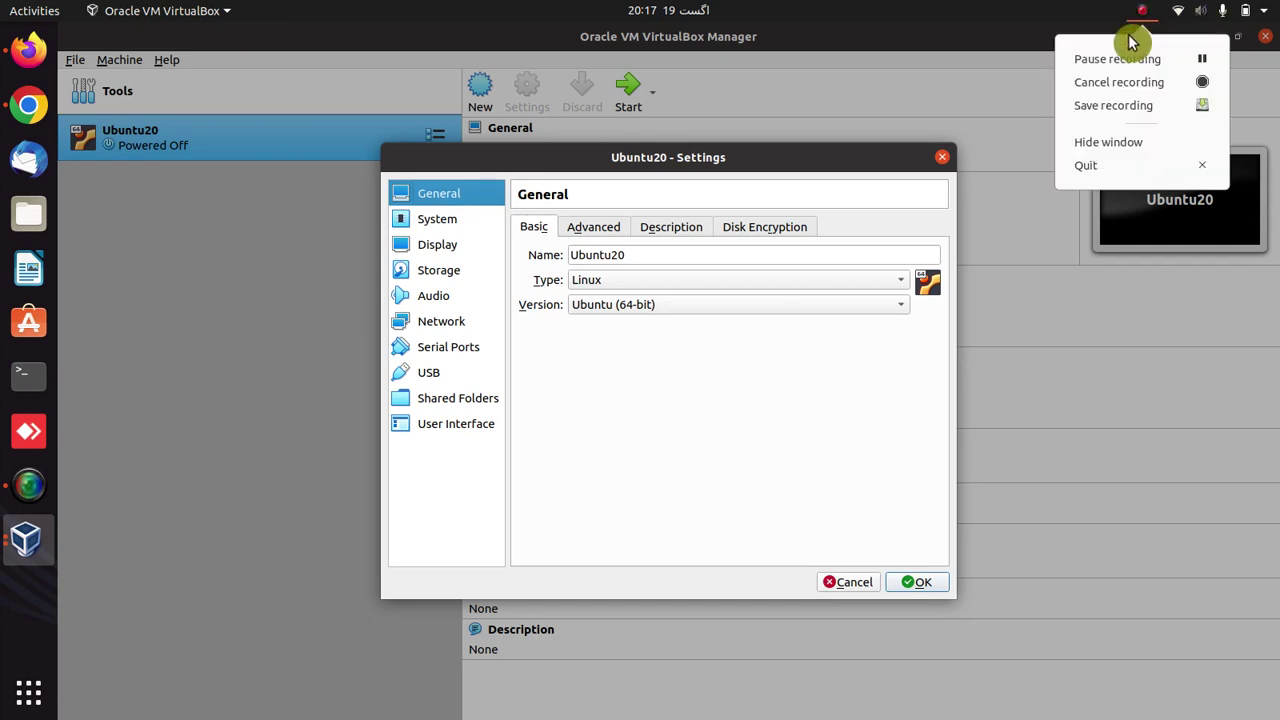
left_click(1100, 63)
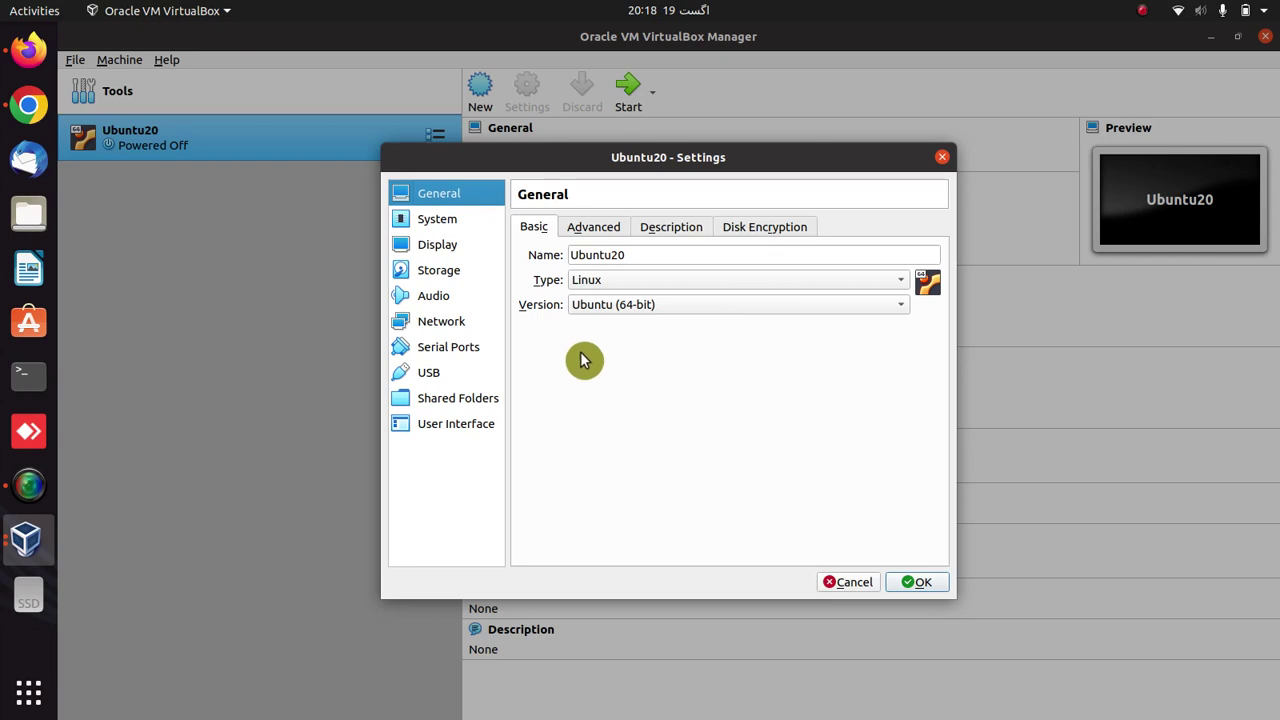
Load ubuntu-20.04.4-desktop-amd64.iso from the Downloads folder into the empty IDE optical drive of the Ubuntu20 machine and save the settings.
left_click(437, 280)
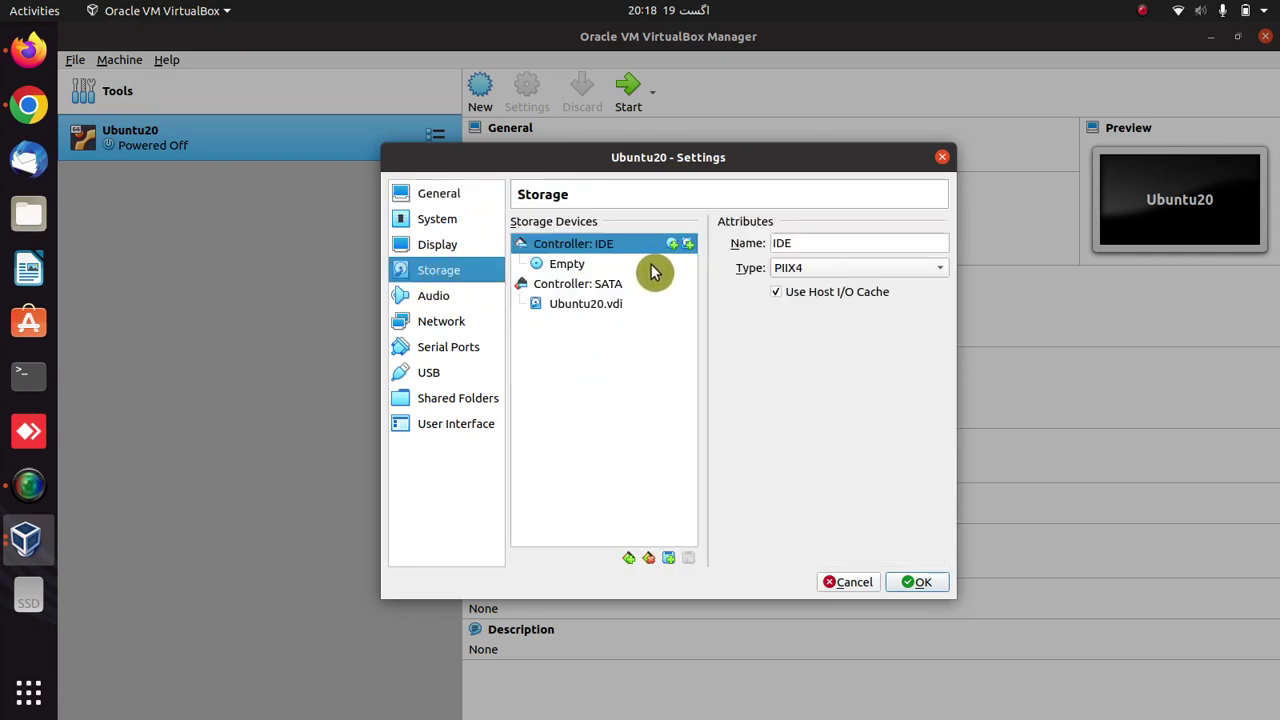
left_click(570, 266)
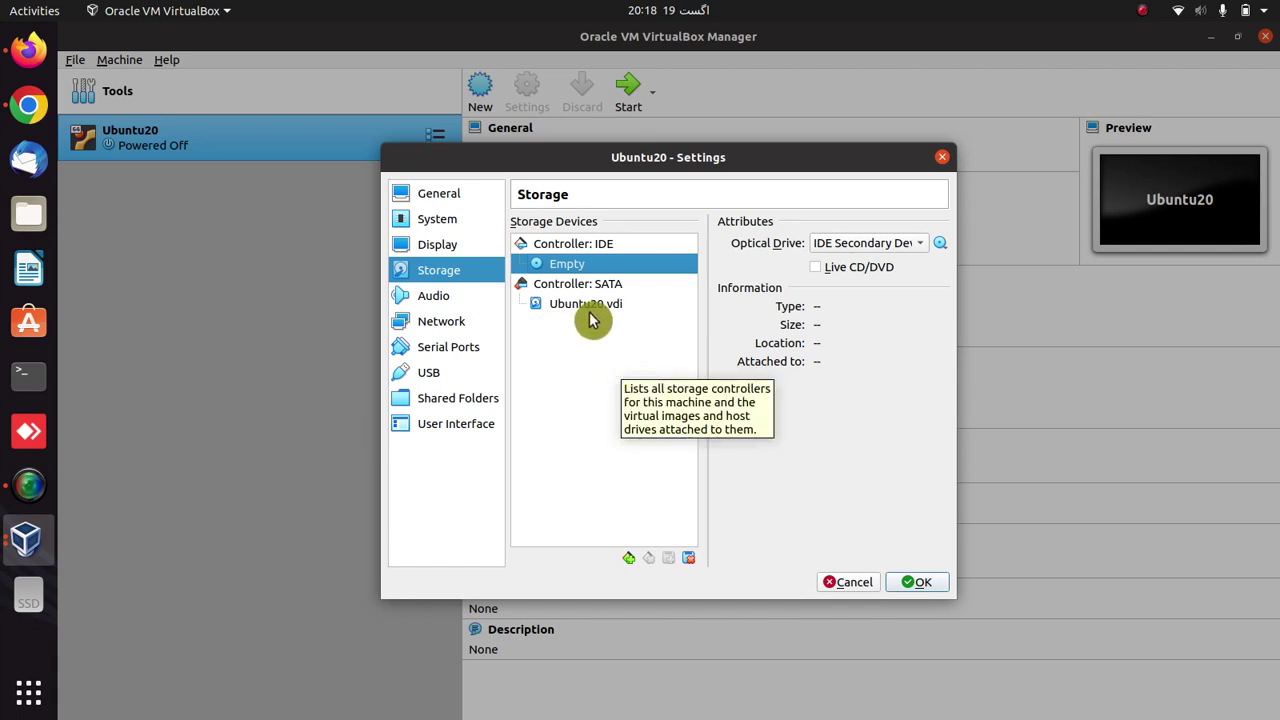
left_click(943, 249)
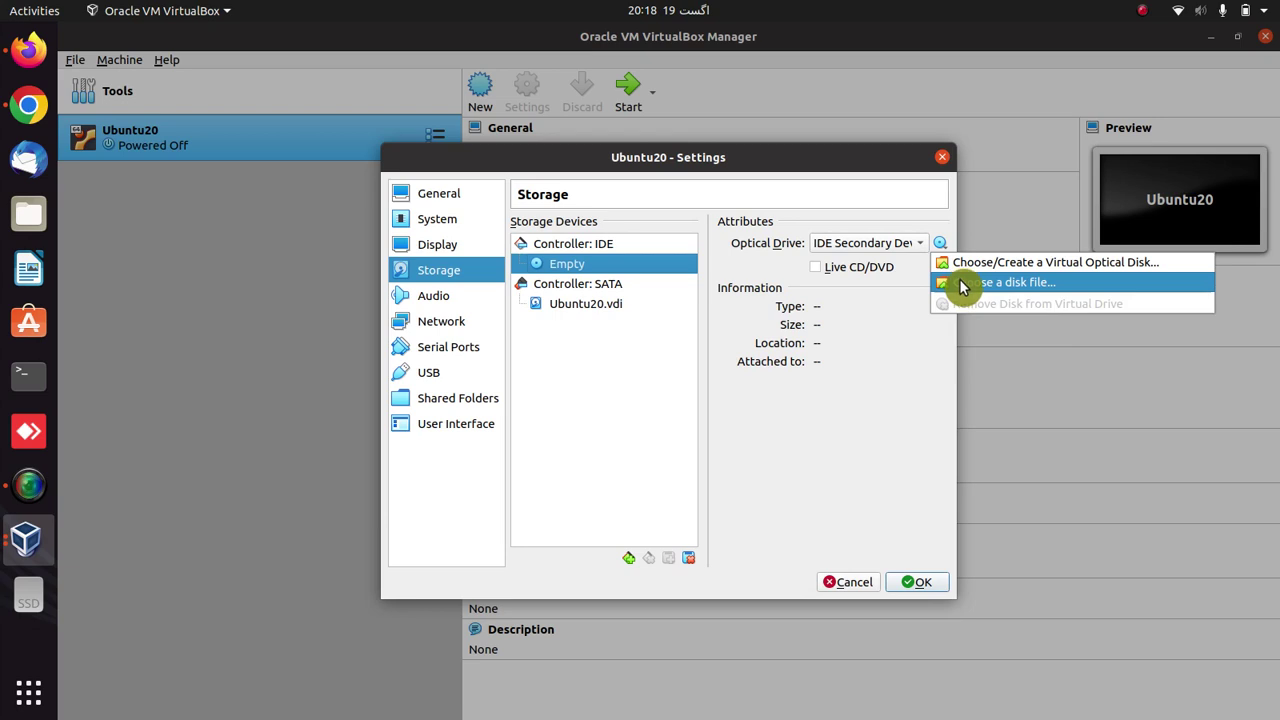
left_click(959, 282)
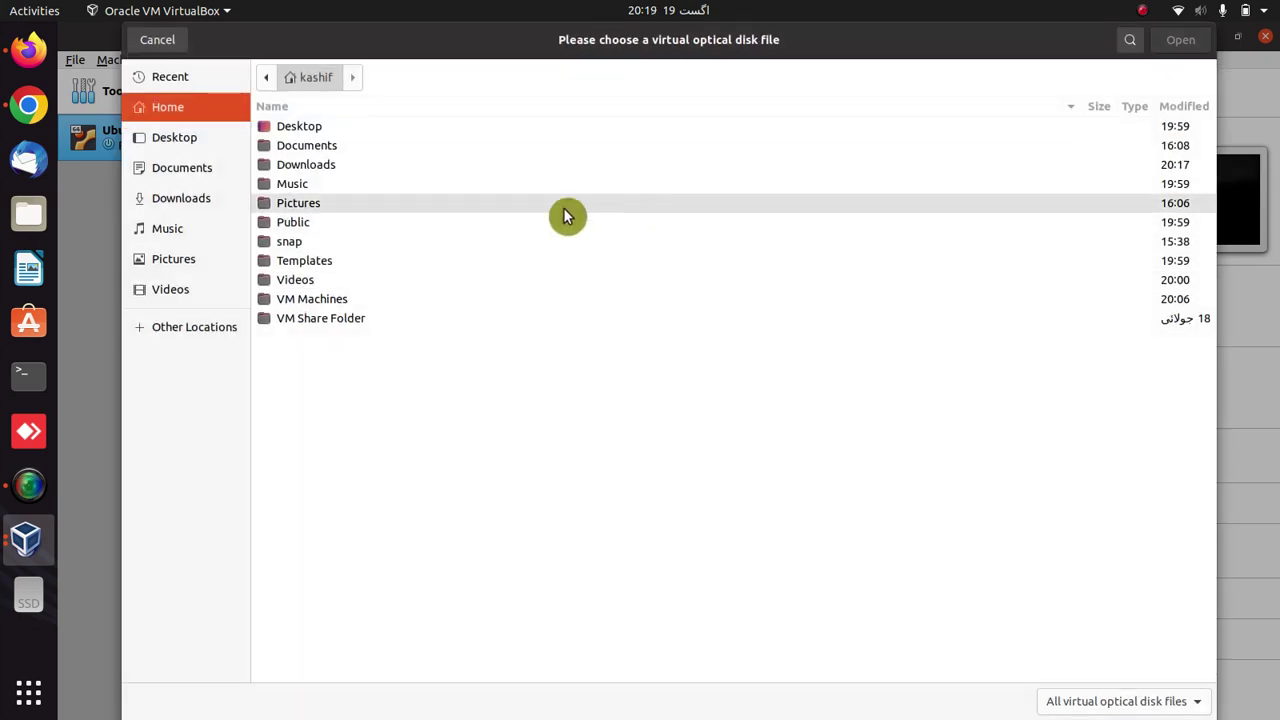
left_click(344, 166)
double_click(344, 166)
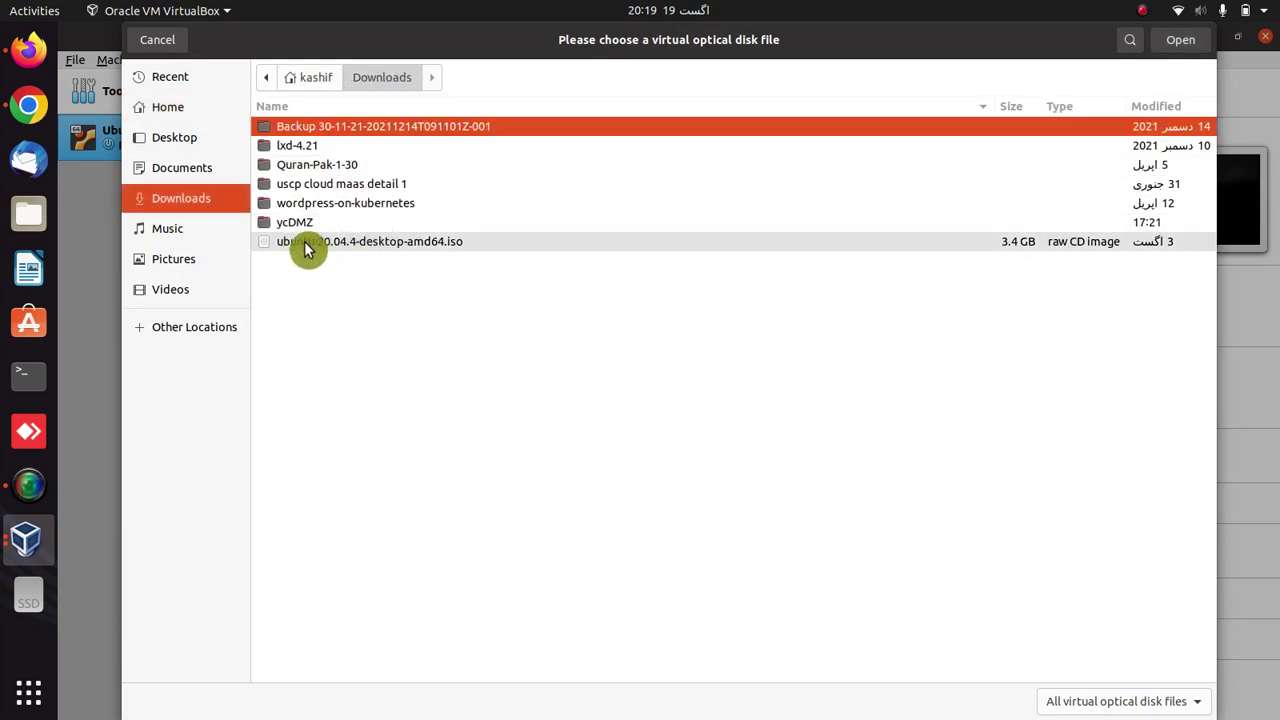
left_click(400, 245)
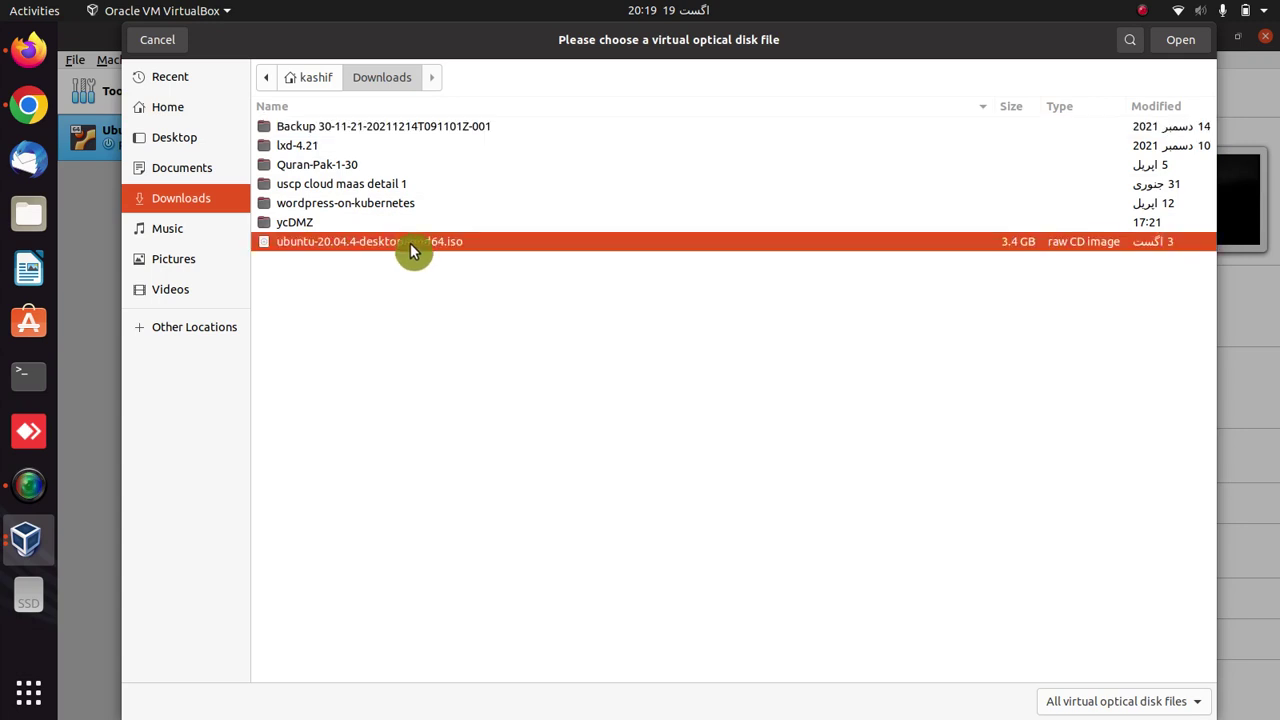
left_click(1180, 42)
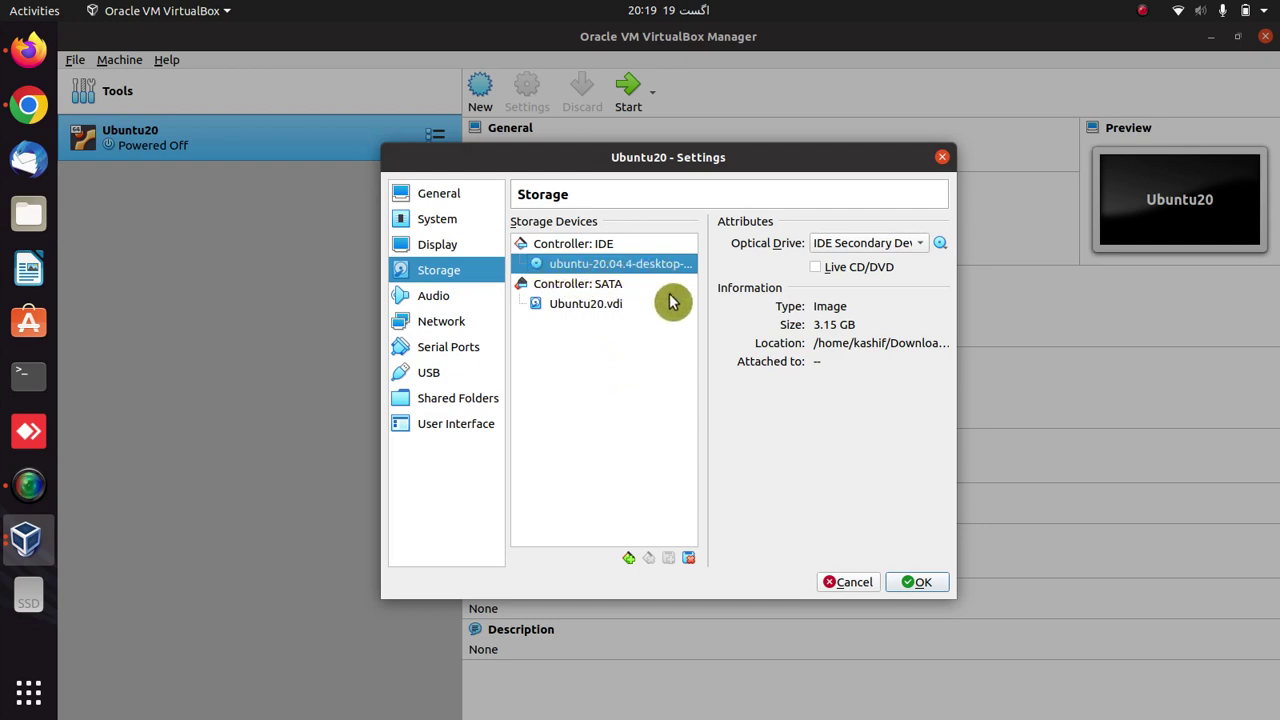
left_click(912, 584)
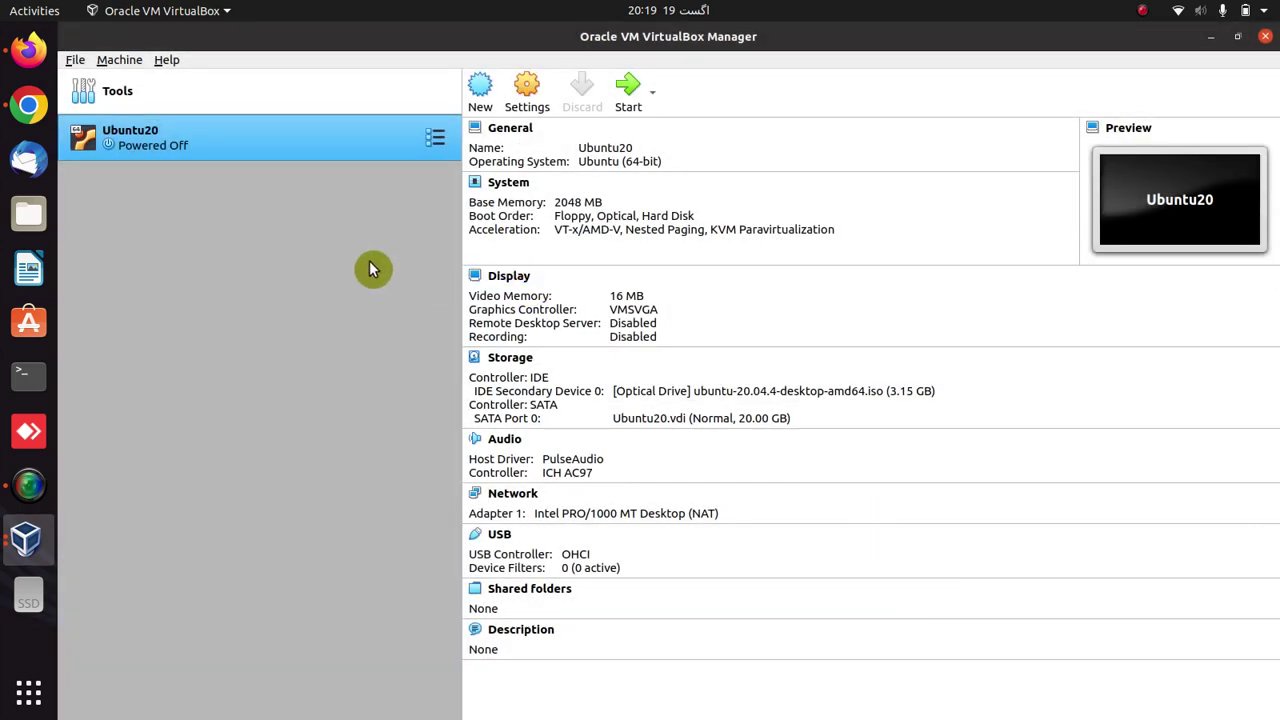
left_click(630, 97)
left_click(653, 97)
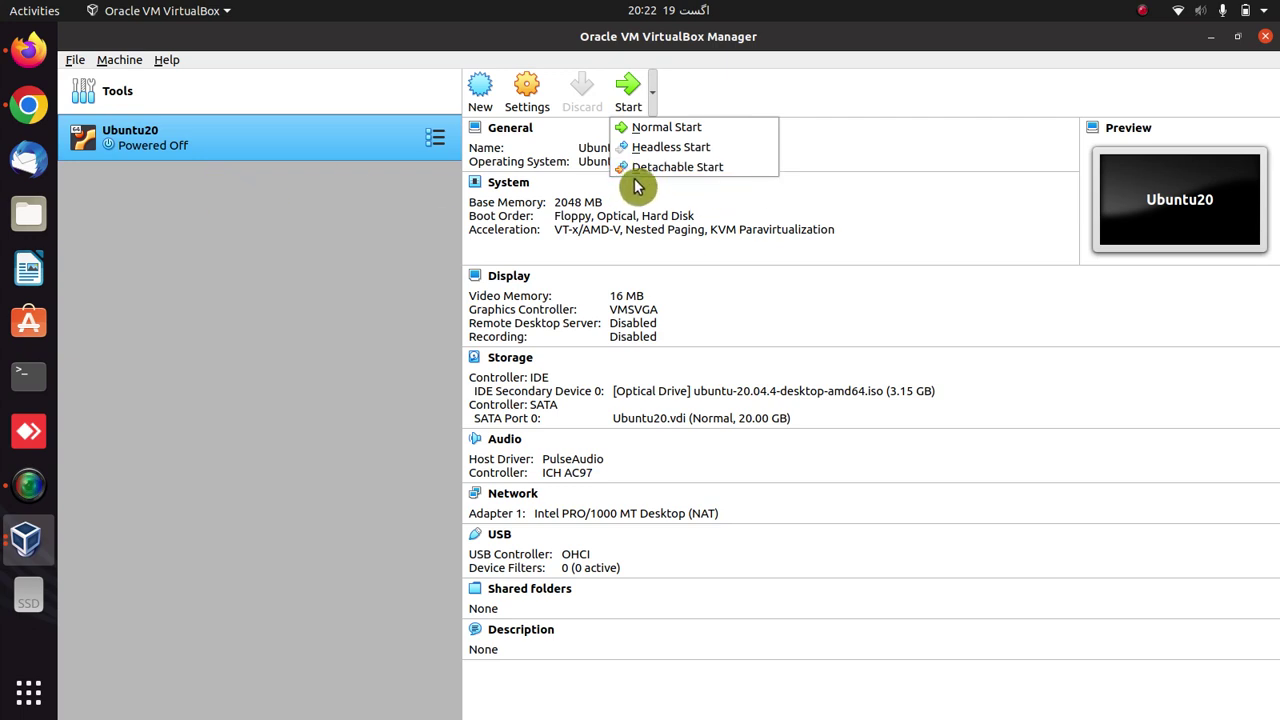
left_click(383, 290)
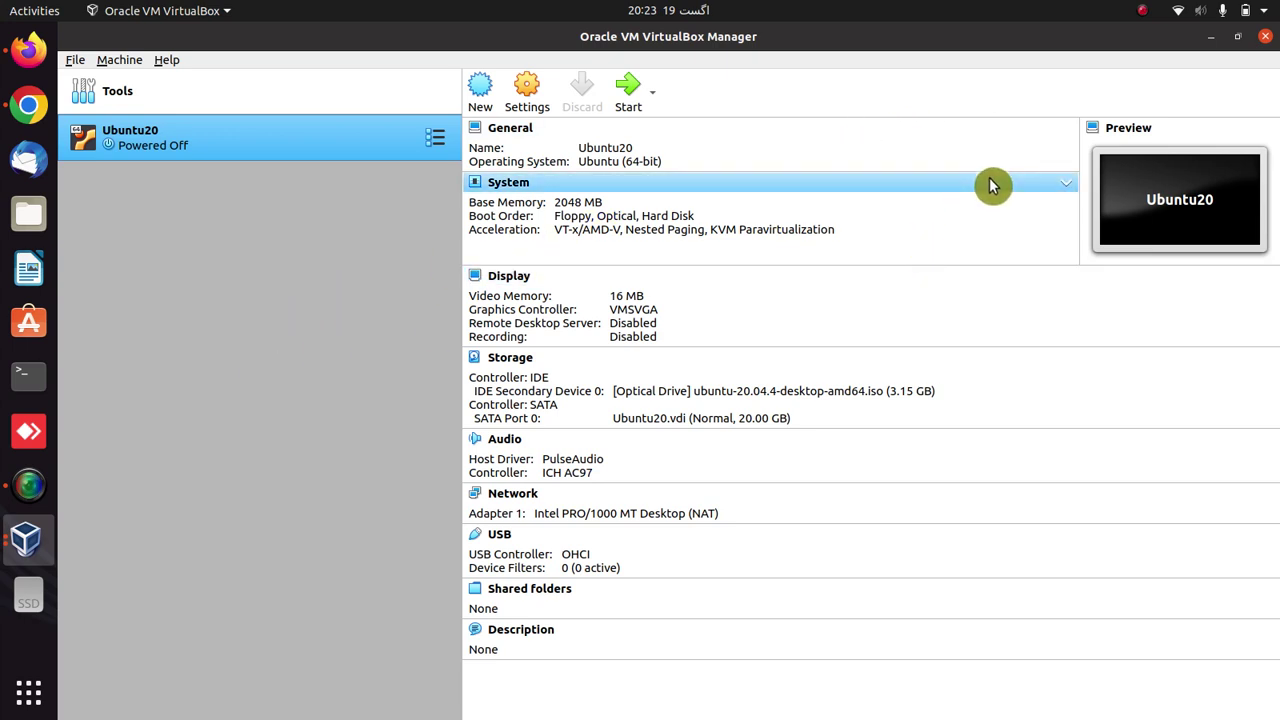
left_click(1144, 12)
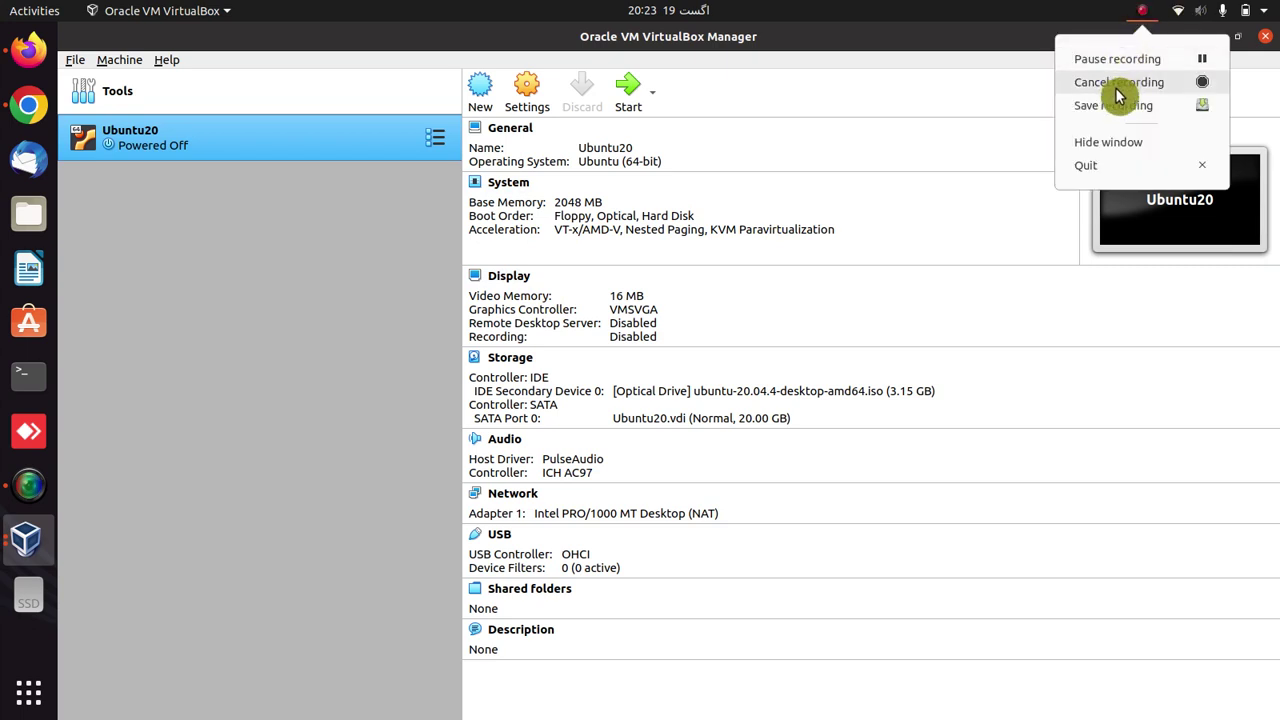